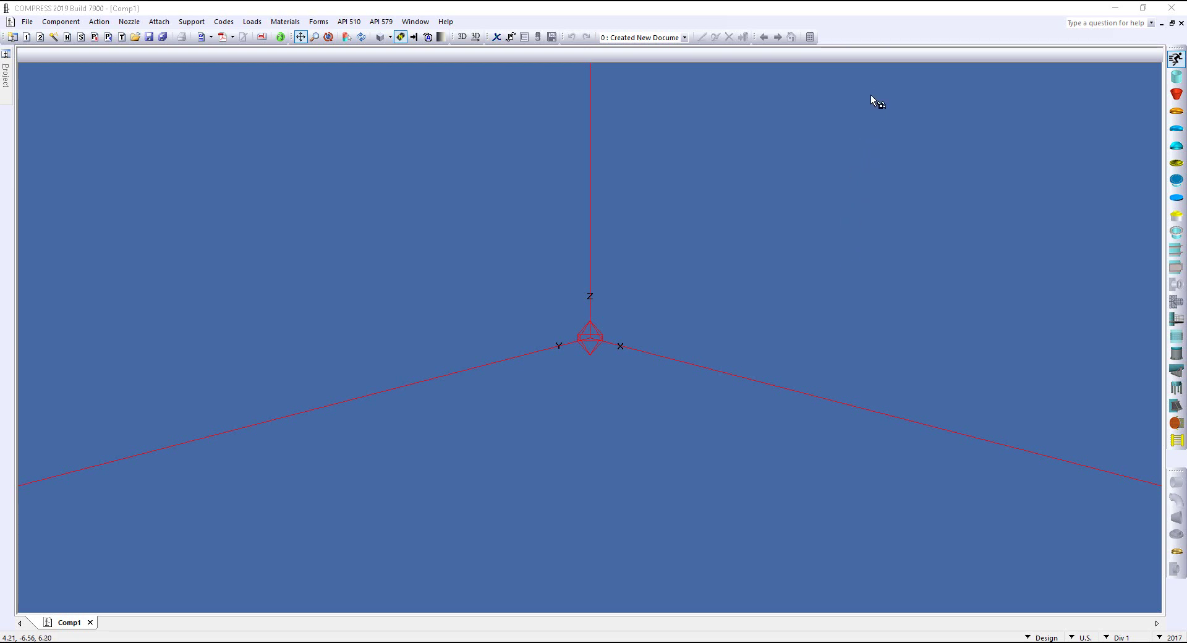
Show the Specification Sheet Data panel with Comp1's general information, code and design requirements.
{"action": "right_click", "coordinate": [895, 34]}
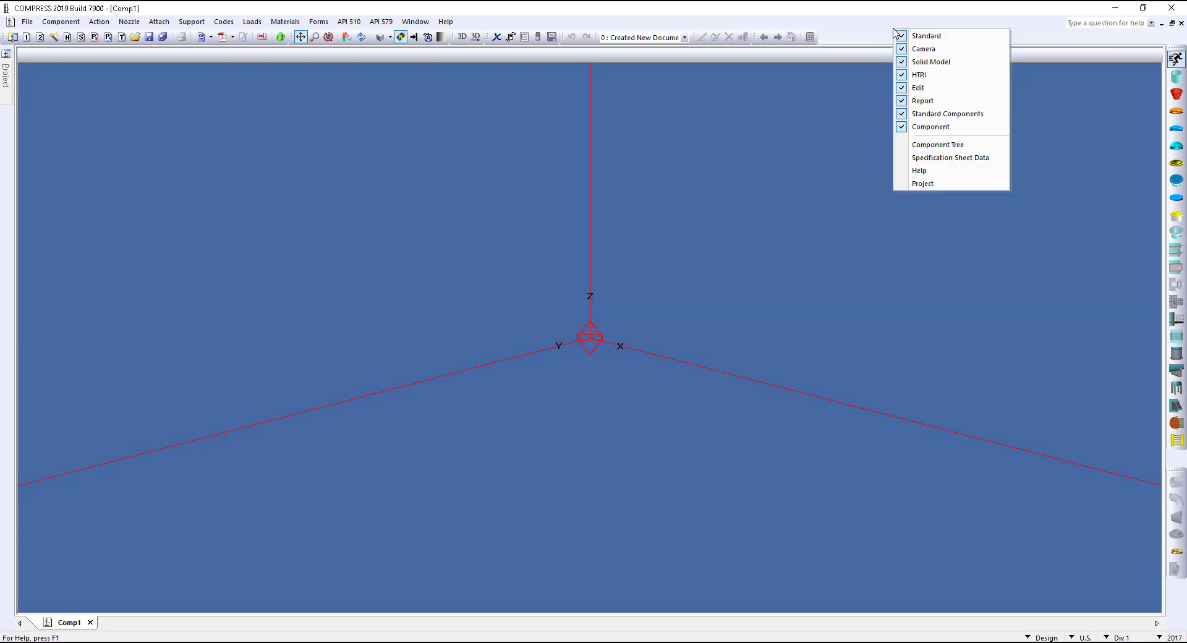
{"action": "left_click", "coordinate": [964, 157]}
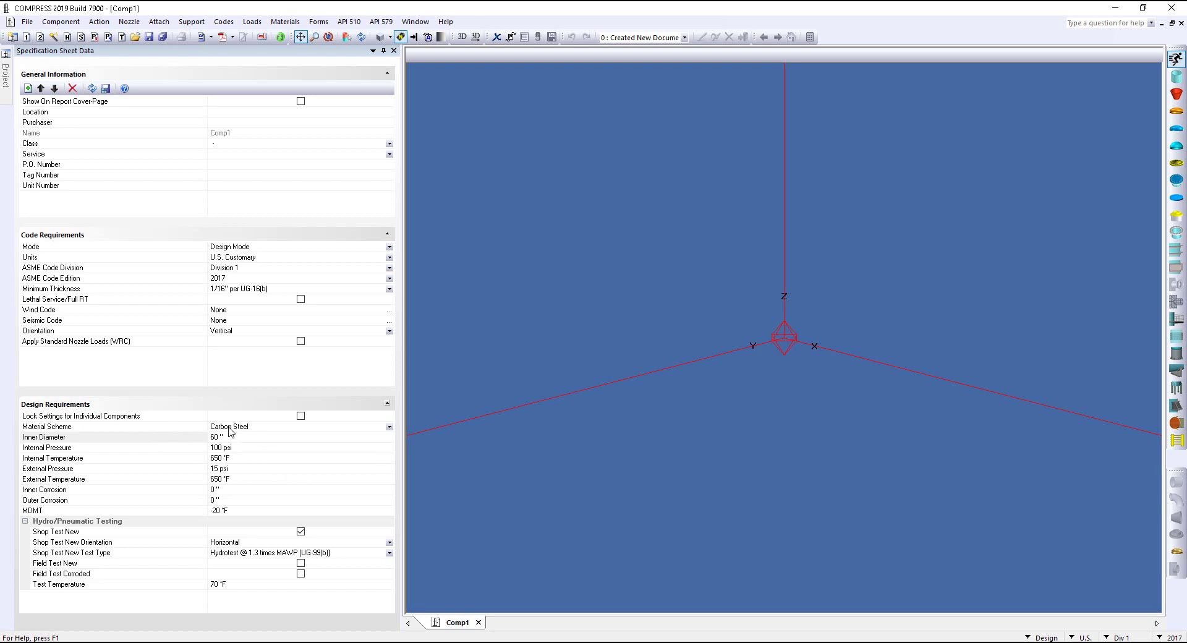
Keep Carbon Steel as the material scheme and set the inner diameter to 60 in.
{"action": "left_click", "coordinate": [390, 428]}
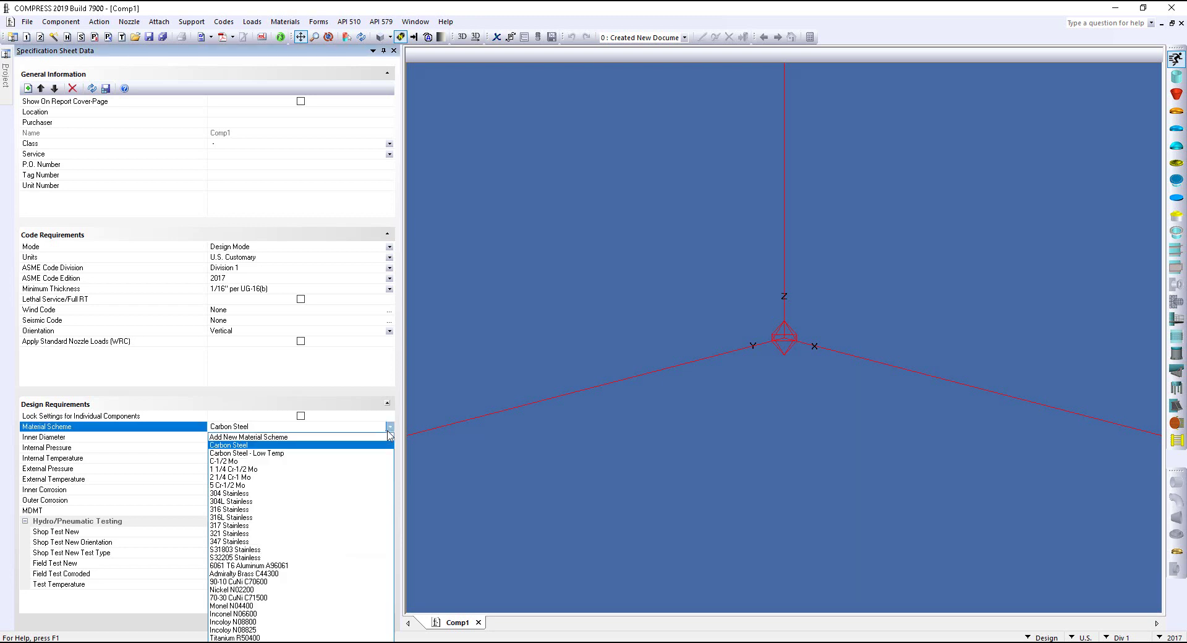
{"action": "left_click", "coordinate": [348, 446]}
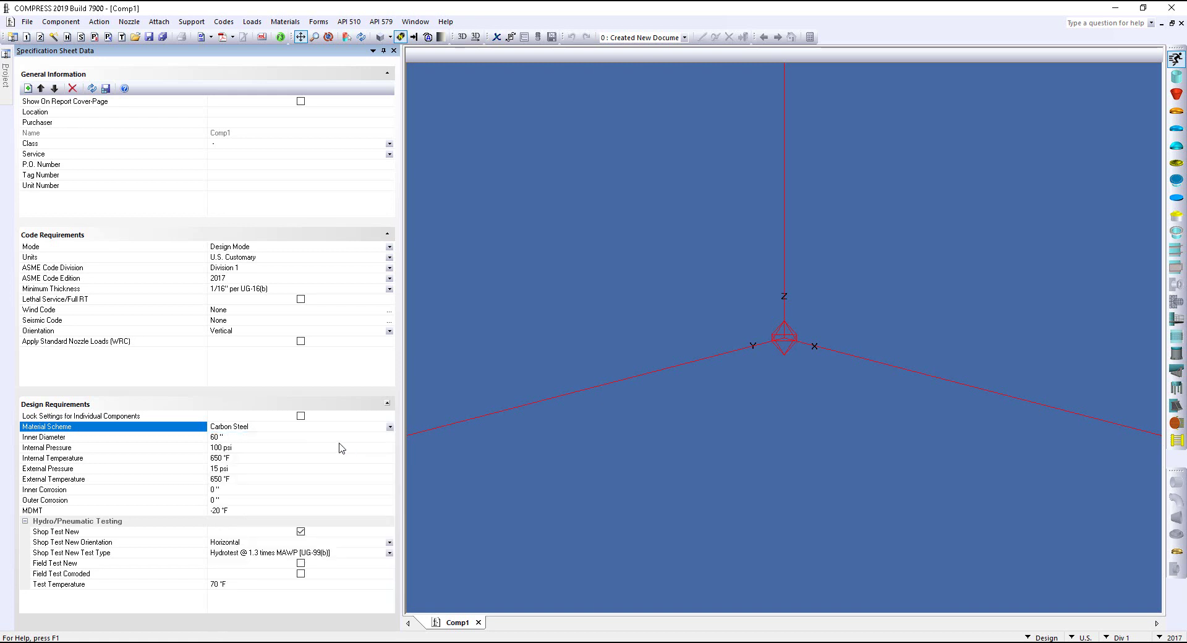
{"action": "left_click", "coordinate": [239, 437]}
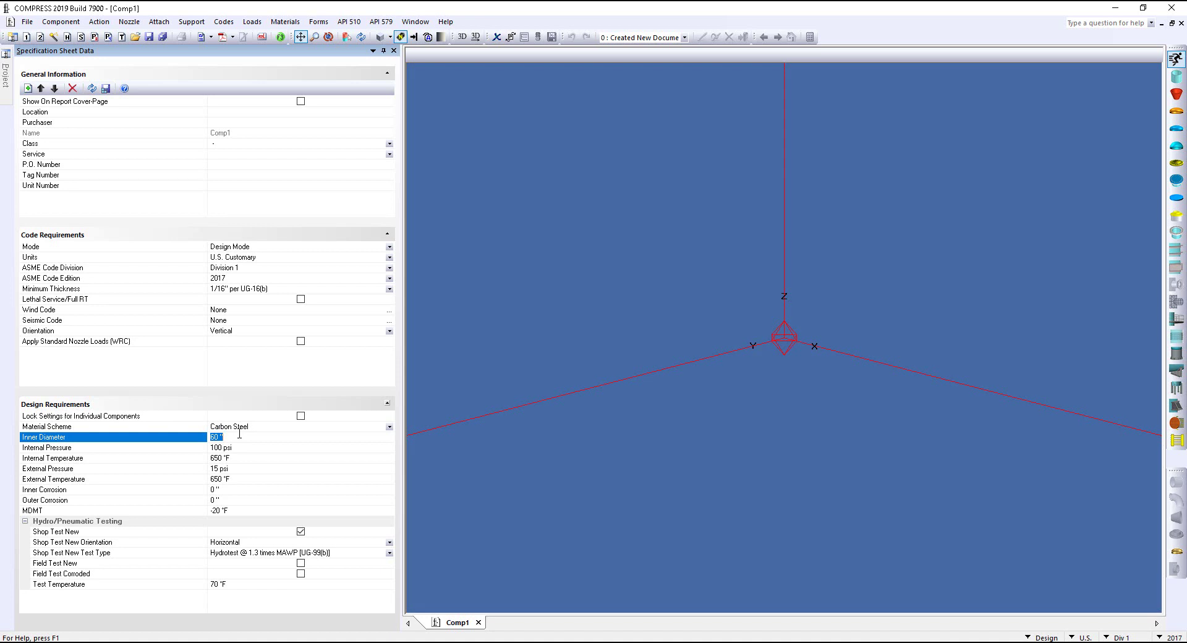
{"action": "type", "text": "58"}
{"action": "key", "text": "BackSpace"}
{"action": "key", "text": "BackSpace"}
{"action": "type", "text": "6"}
{"action": "left_click", "coordinate": [257, 448]}
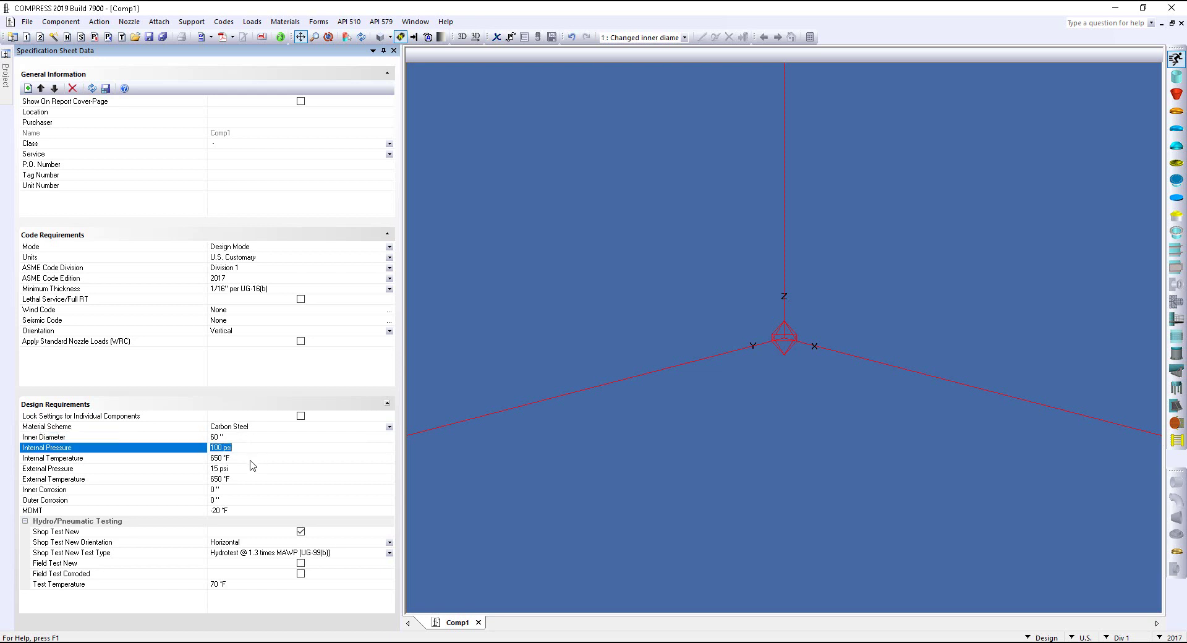
Confirm internal pressure and temperature, 15 psi external pressure and 650 °F external temperature.
{"action": "left_click", "coordinate": [250, 459]}
{"action": "left_click", "coordinate": [254, 468]}
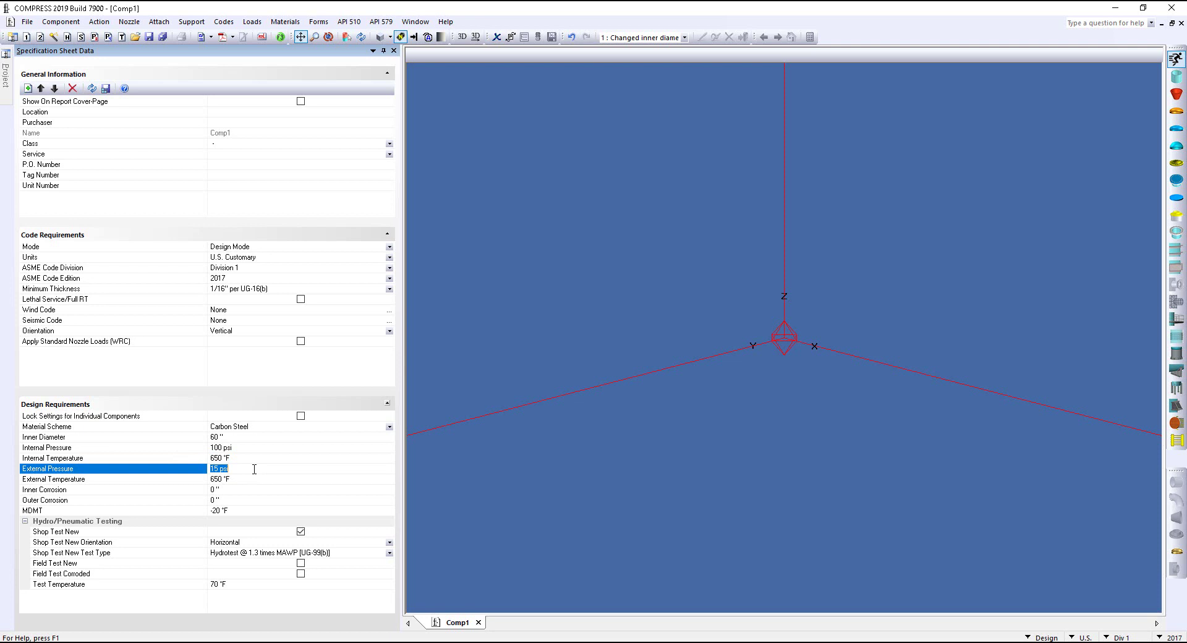
{"action": "left_click", "coordinate": [255, 481]}
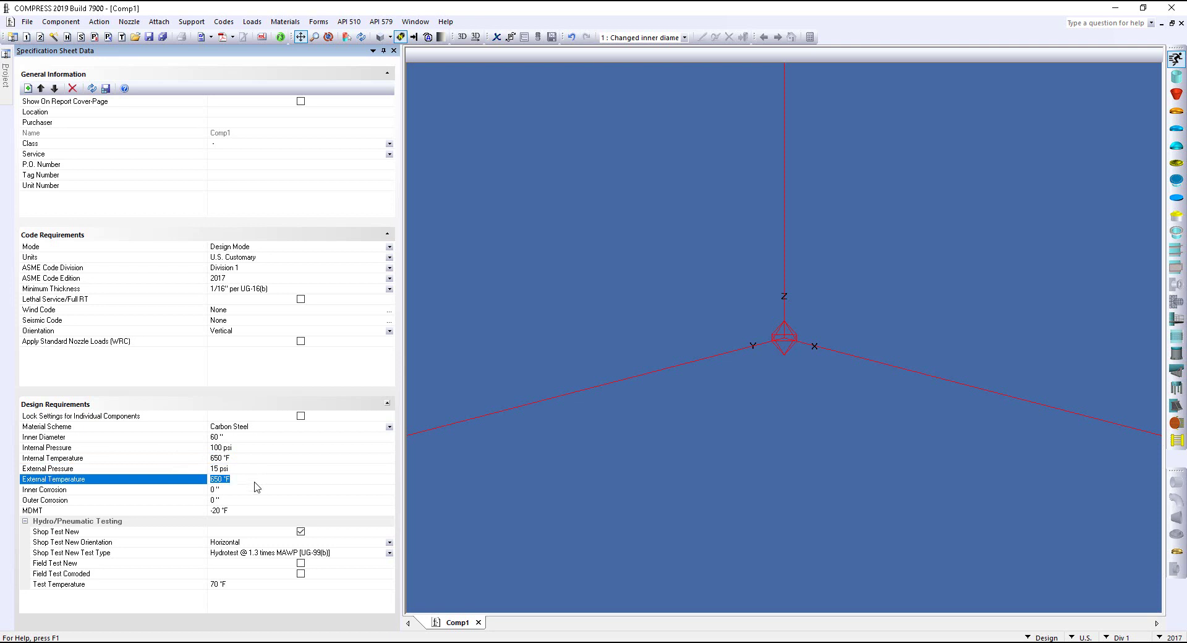
{"action": "left_click", "coordinate": [254, 482]}
Enter Quick Design mode and add an ellipsoidal head as the vessel's first component.
{"action": "left_click", "coordinate": [559, 465]}
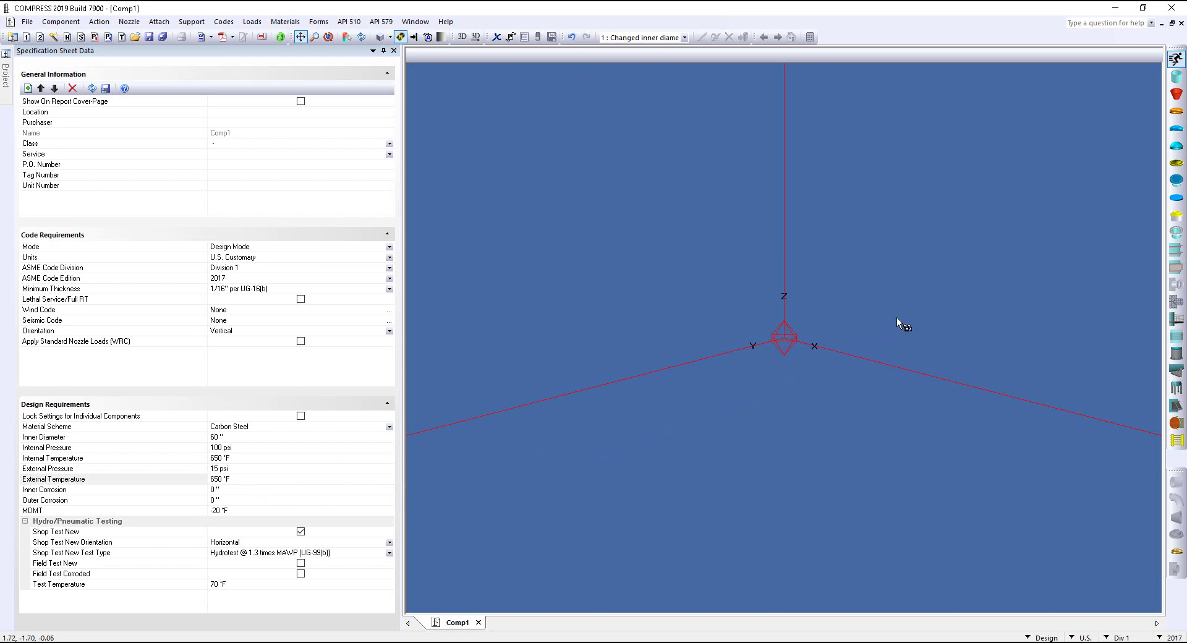
{"action": "left_click", "coordinate": [1176, 62]}
{"action": "left_click", "coordinate": [1177, 115]}
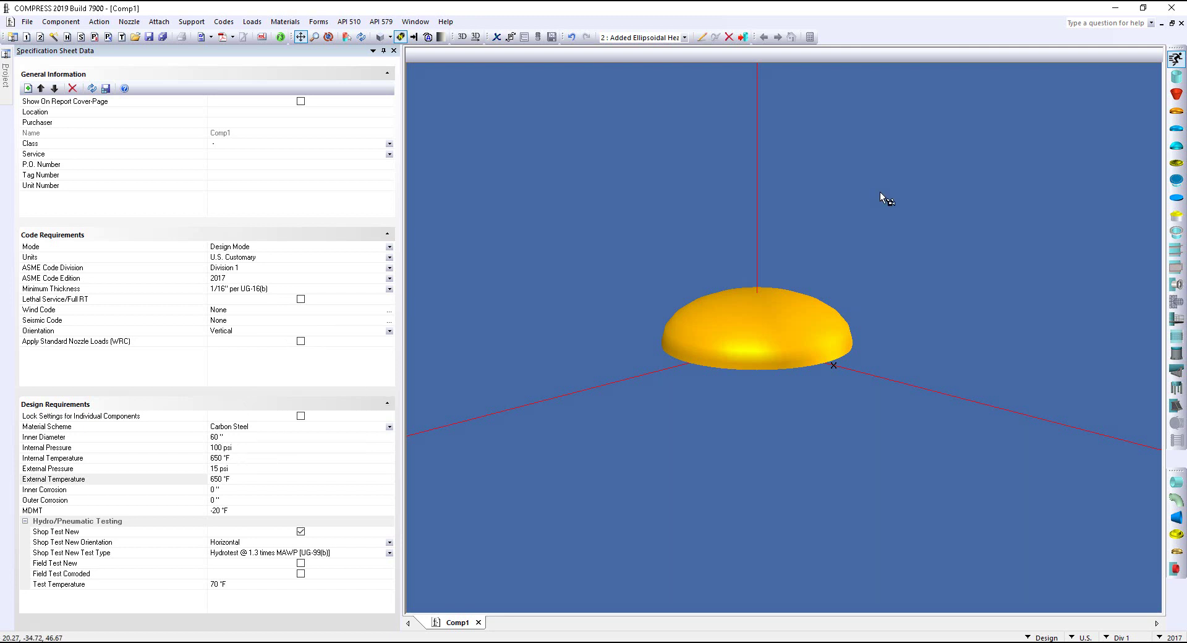
Stack Cylinder #1 and Cylinder #2 below the top head and add an ellipsoidal bottom head.
{"action": "left_click", "coordinate": [1177, 78]}
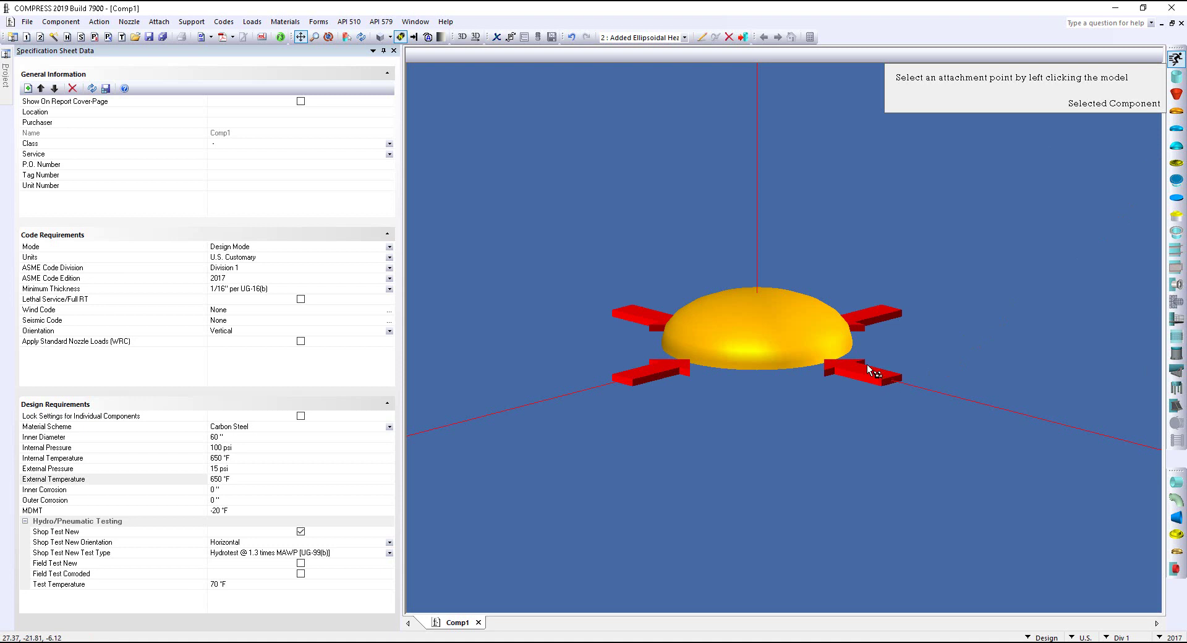
{"action": "left_click", "coordinate": [848, 375]}
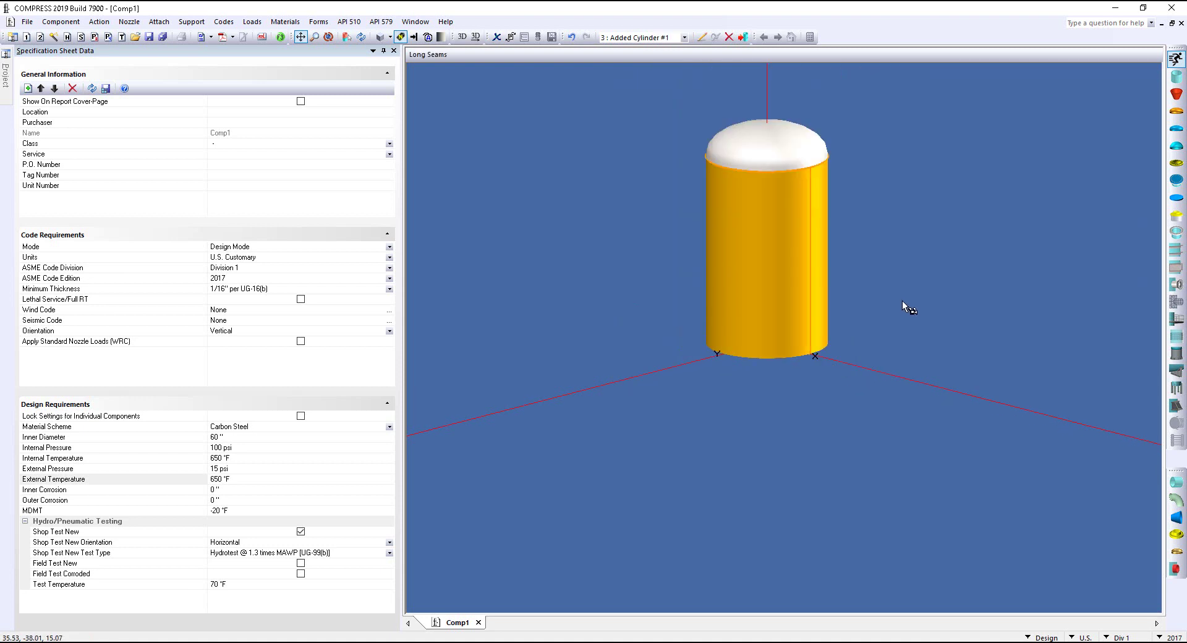
{"action": "left_click", "coordinate": [1177, 79]}
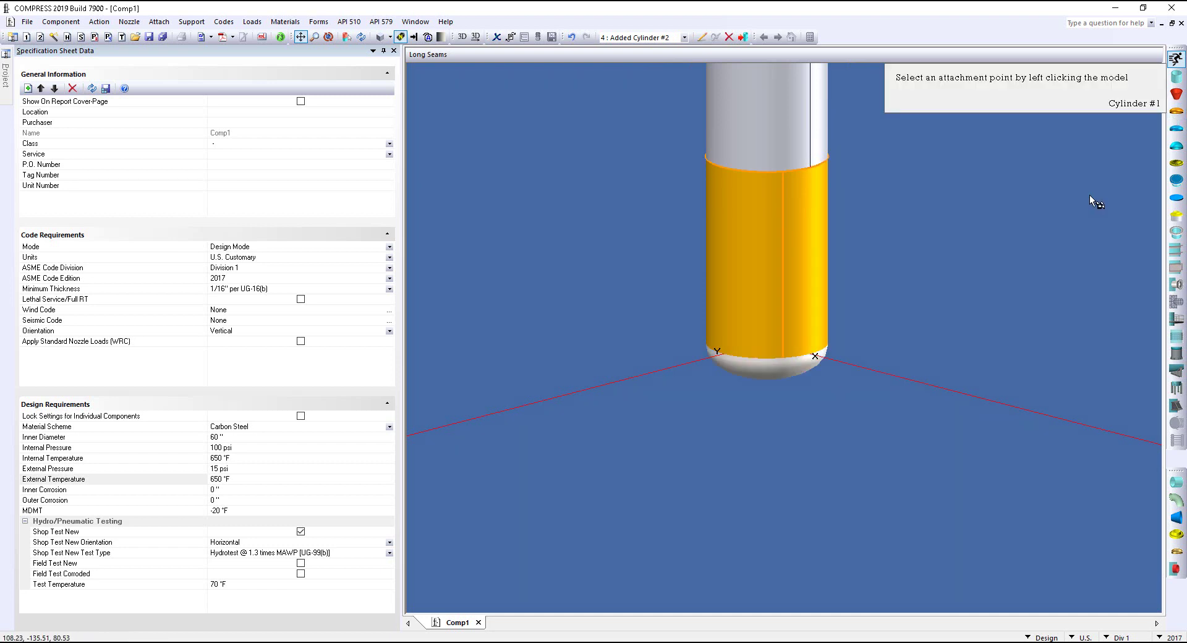
{"action": "left_click", "coordinate": [1176, 111]}
{"action": "left_click", "coordinate": [884, 320]}
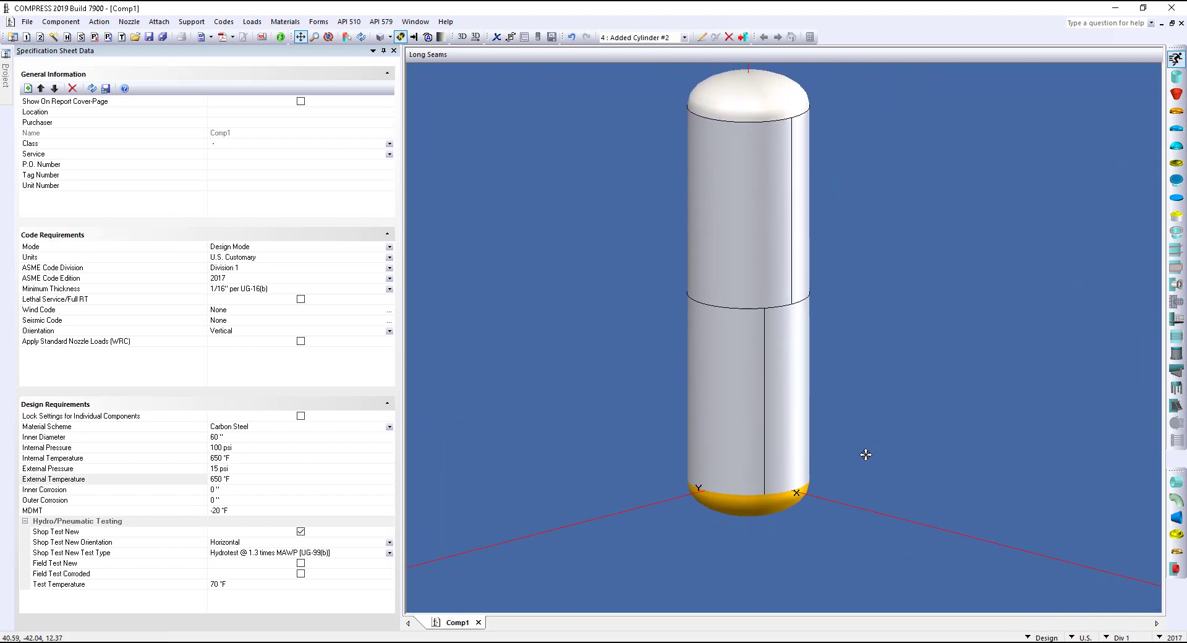
Add a support skirt at the base with a Single Base Plate base ring.
{"action": "left_click", "coordinate": [1177, 353]}
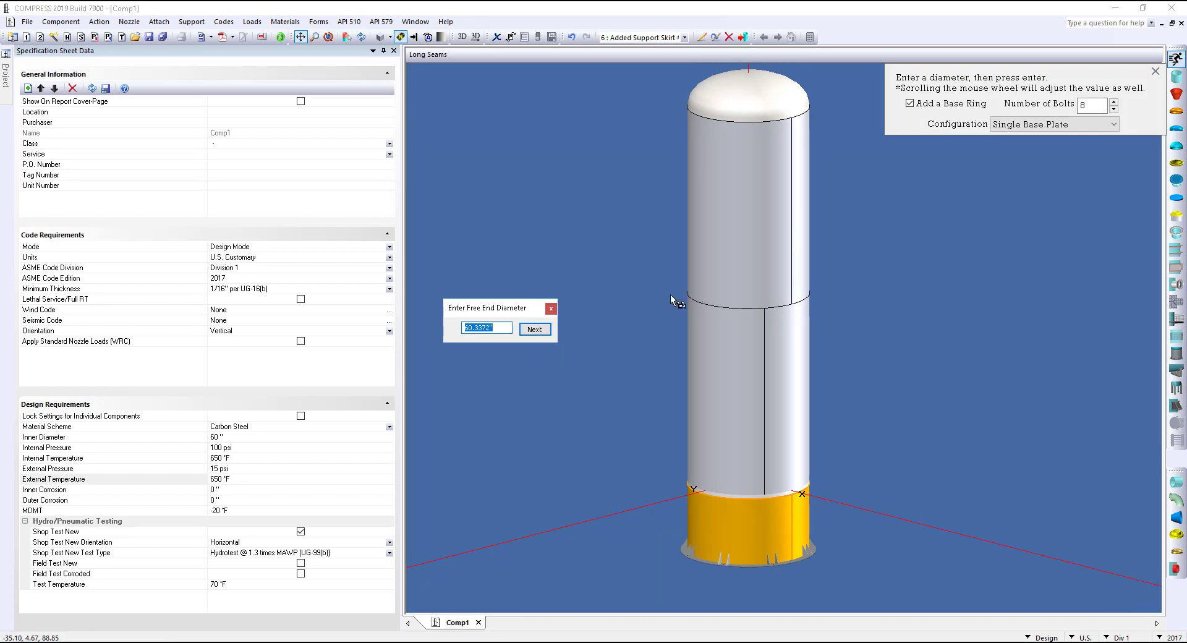
{"action": "left_click_drag", "start_coordinate": [514, 308], "coordinate": [954, 194]}
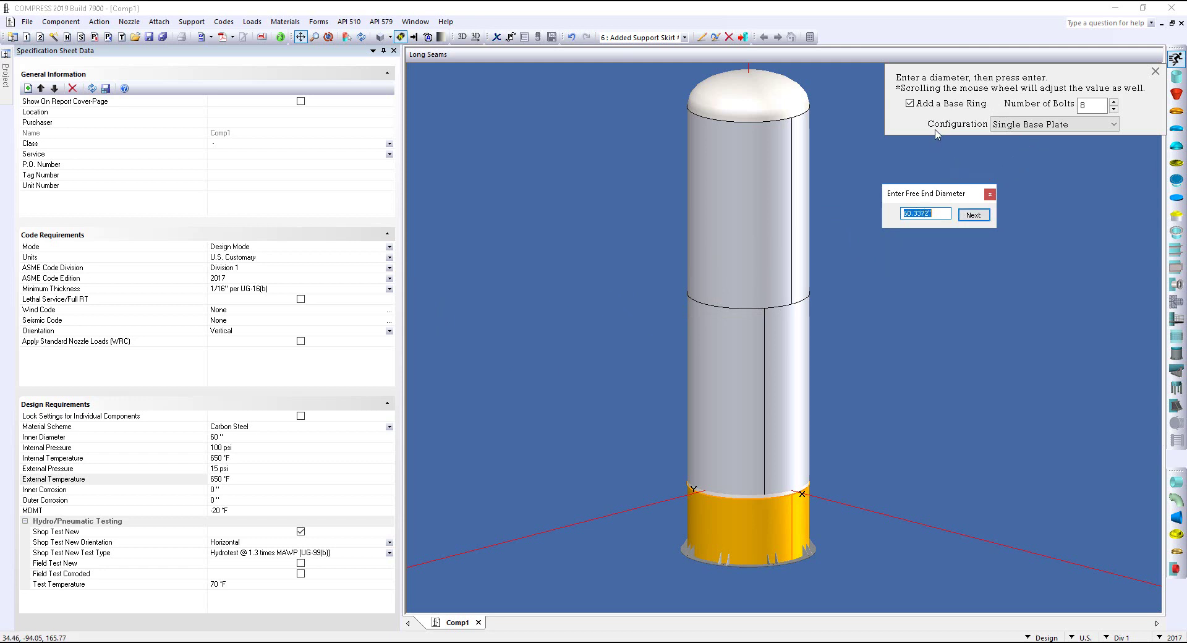
{"action": "left_click", "coordinate": [922, 109]}
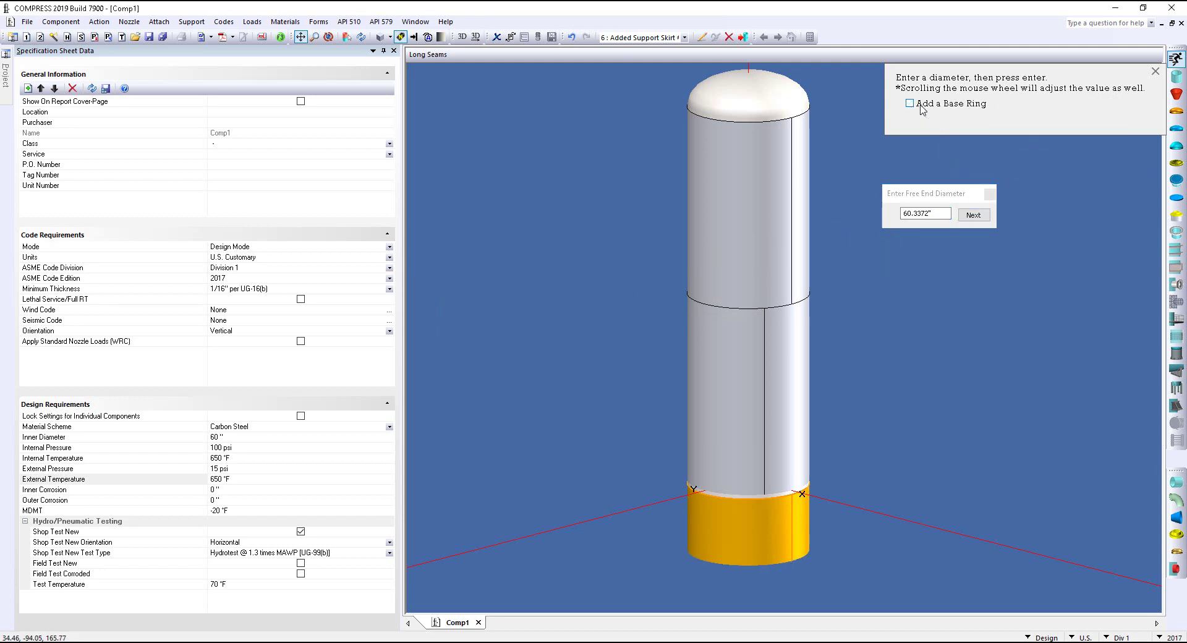
{"action": "left_click", "coordinate": [922, 109]}
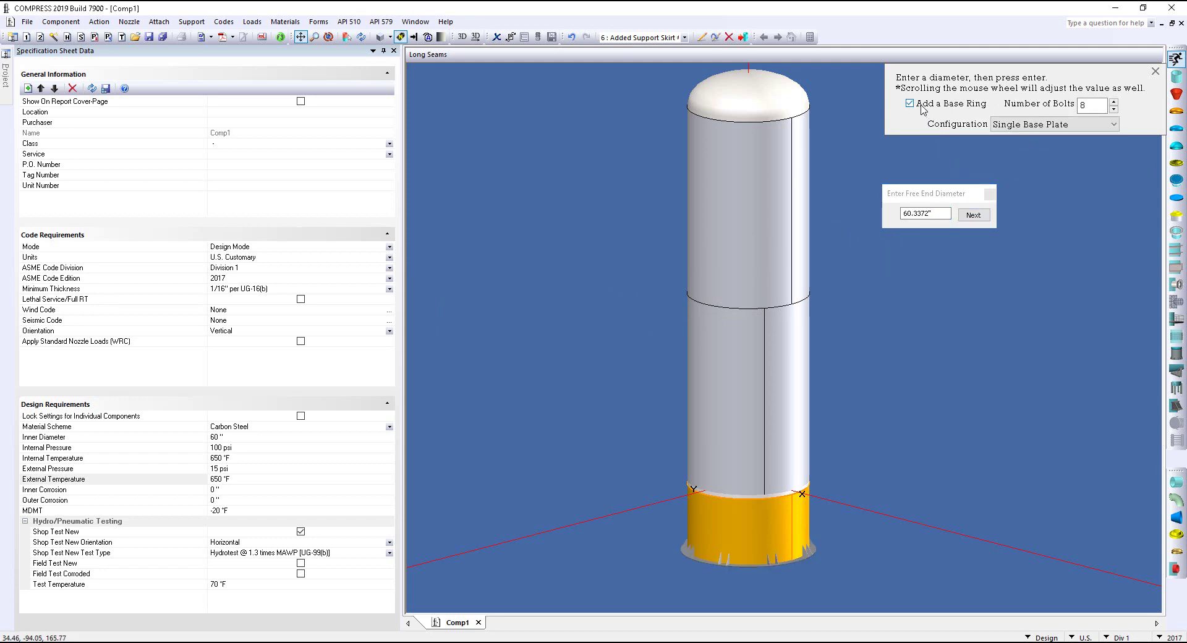
{"action": "left_click", "coordinate": [1110, 127]}
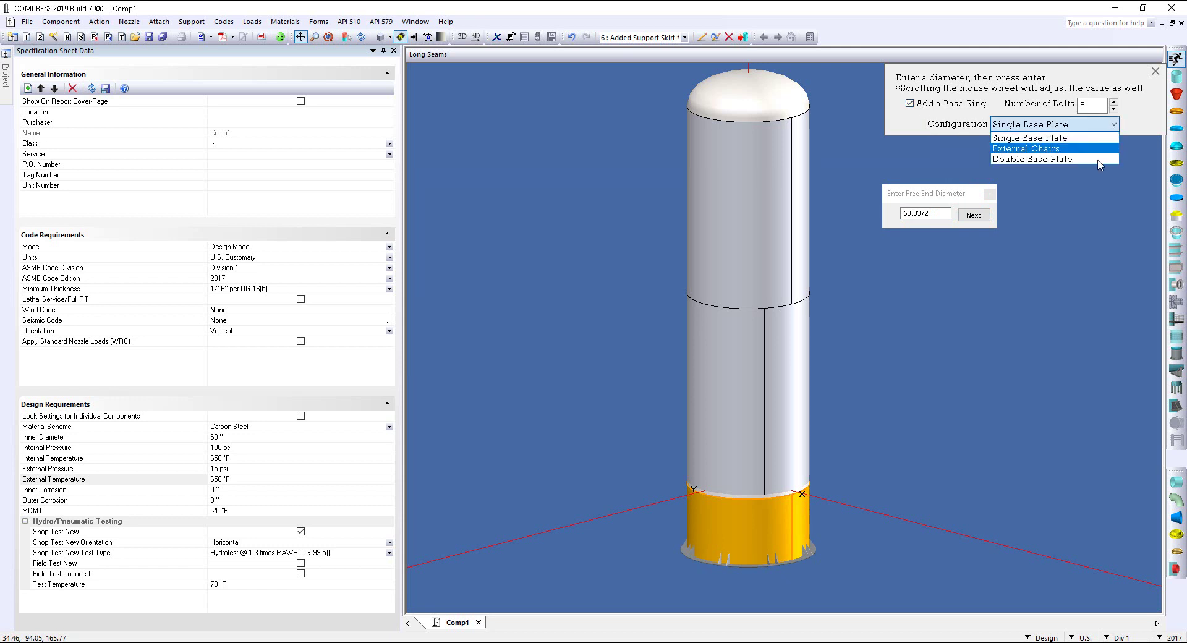
{"action": "left_click", "coordinate": [1082, 138]}
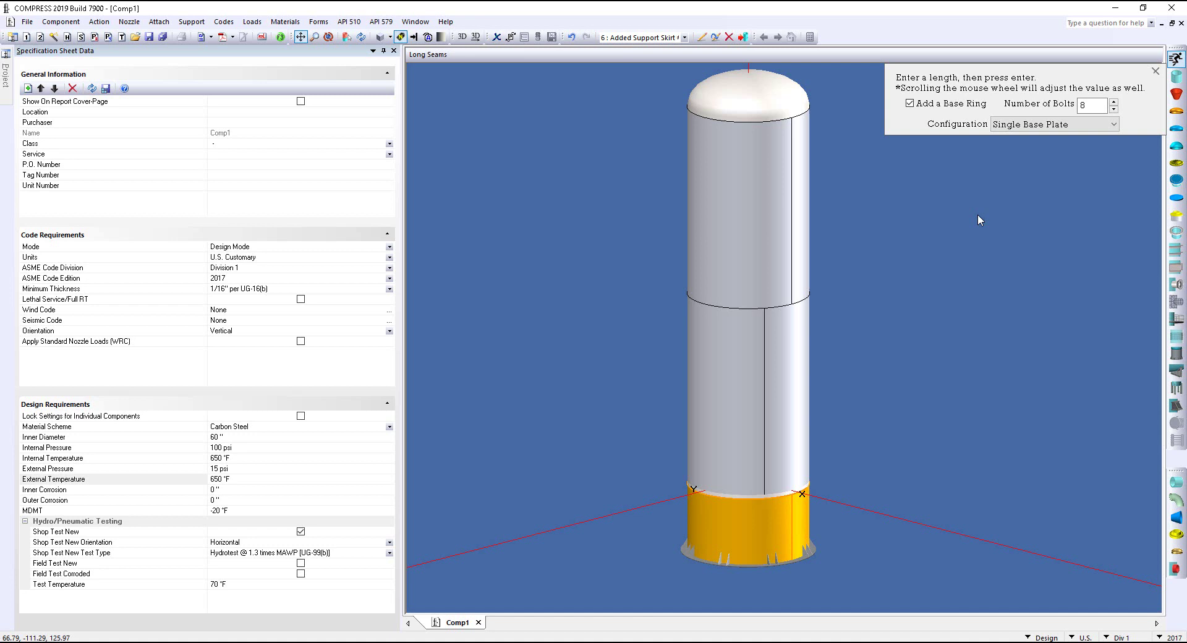
{"action": "left_click", "coordinate": [928, 333]}
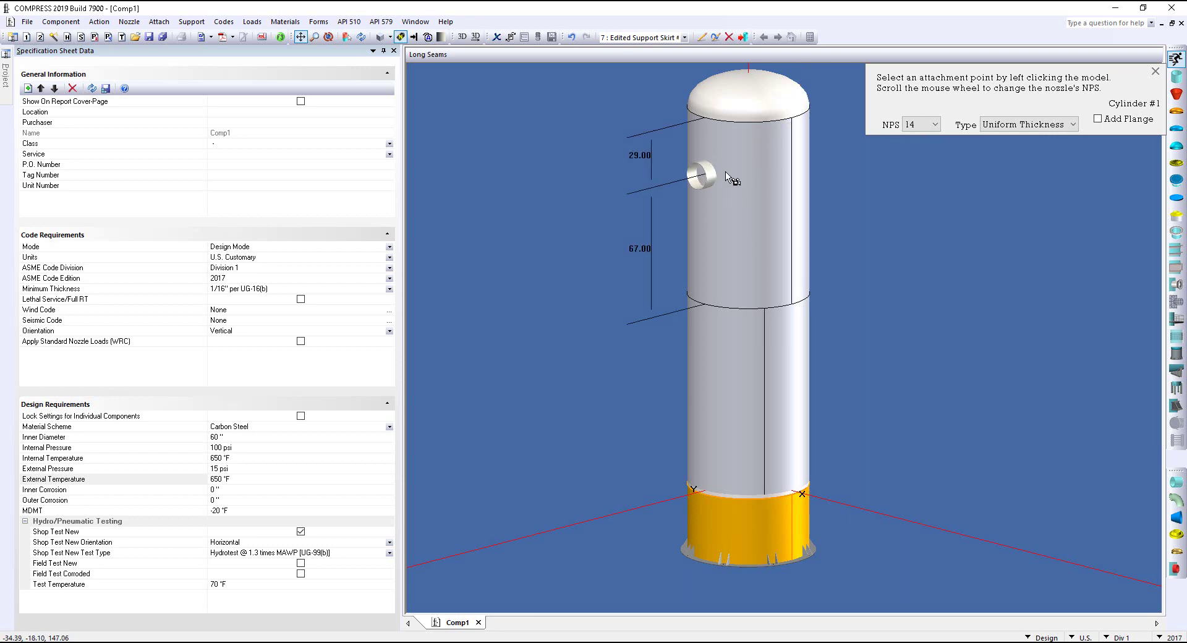
Place NPS 16 flanged, blinded nozzles N1 and N2 on the upper shell, and flangeless N3 on the lower cylinder.
{"action": "left_click", "coordinate": [1111, 119]}
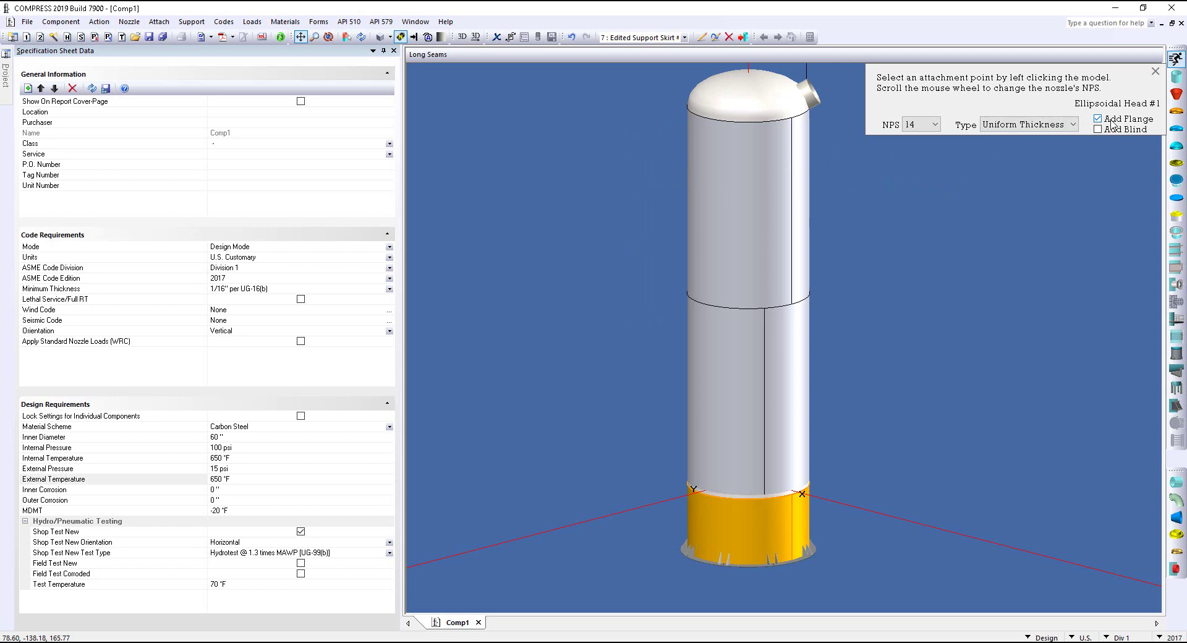
{"action": "left_click", "coordinate": [1114, 130]}
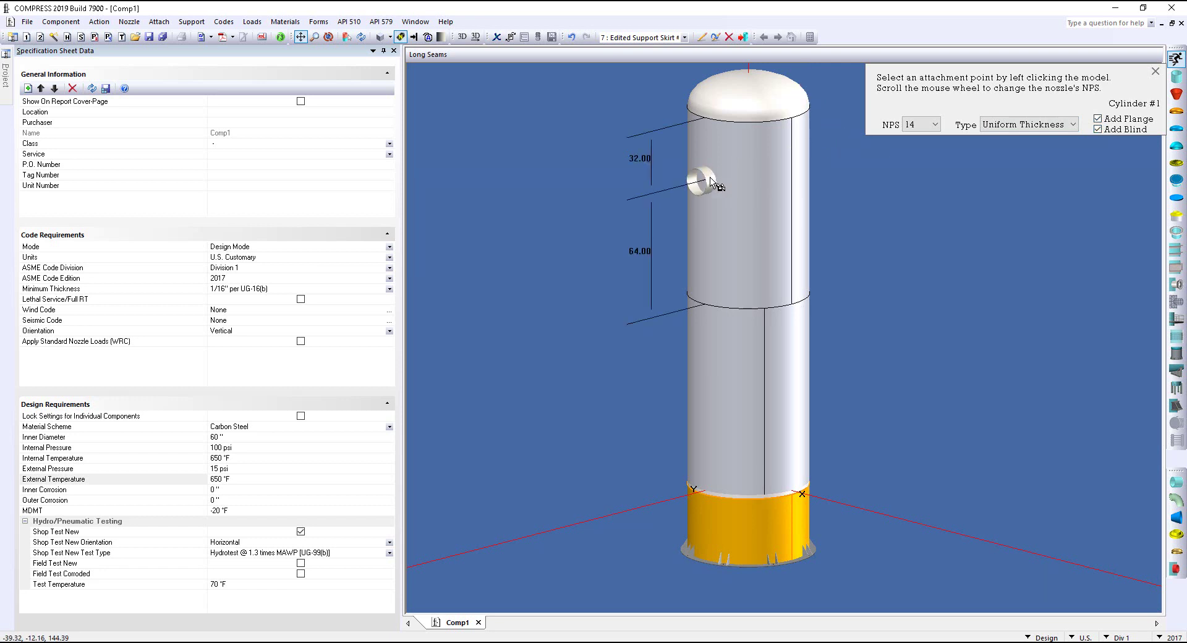
{"action": "scroll", "coordinate": [710, 180], "scroll_direction": "down", "scroll_amount": 5}
{"action": "scroll", "coordinate": [711, 181], "scroll_direction": "up", "scroll_amount": 9}
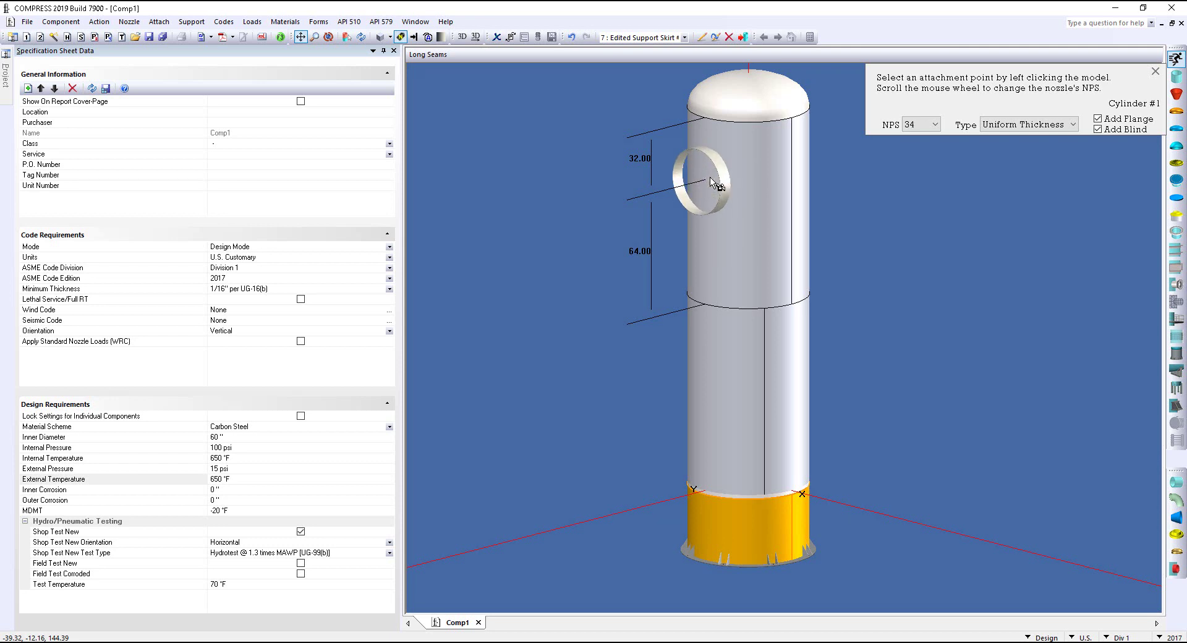
{"action": "scroll", "coordinate": [711, 181], "scroll_direction": "down", "scroll_amount": 9}
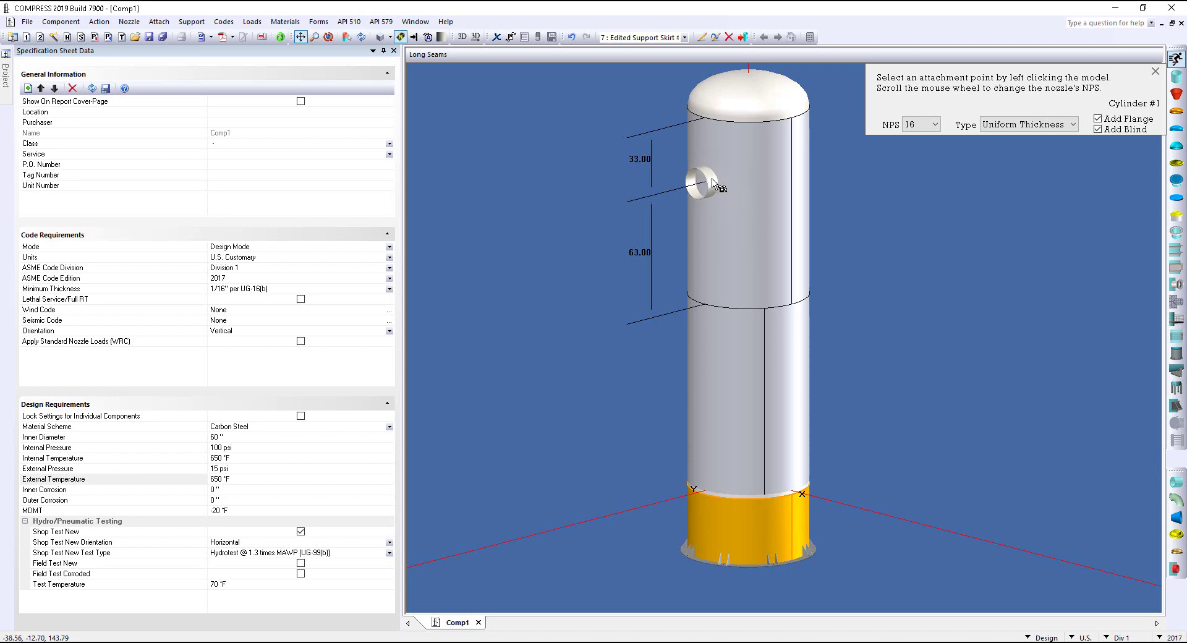
{"action": "left_click", "coordinate": [712, 181]}
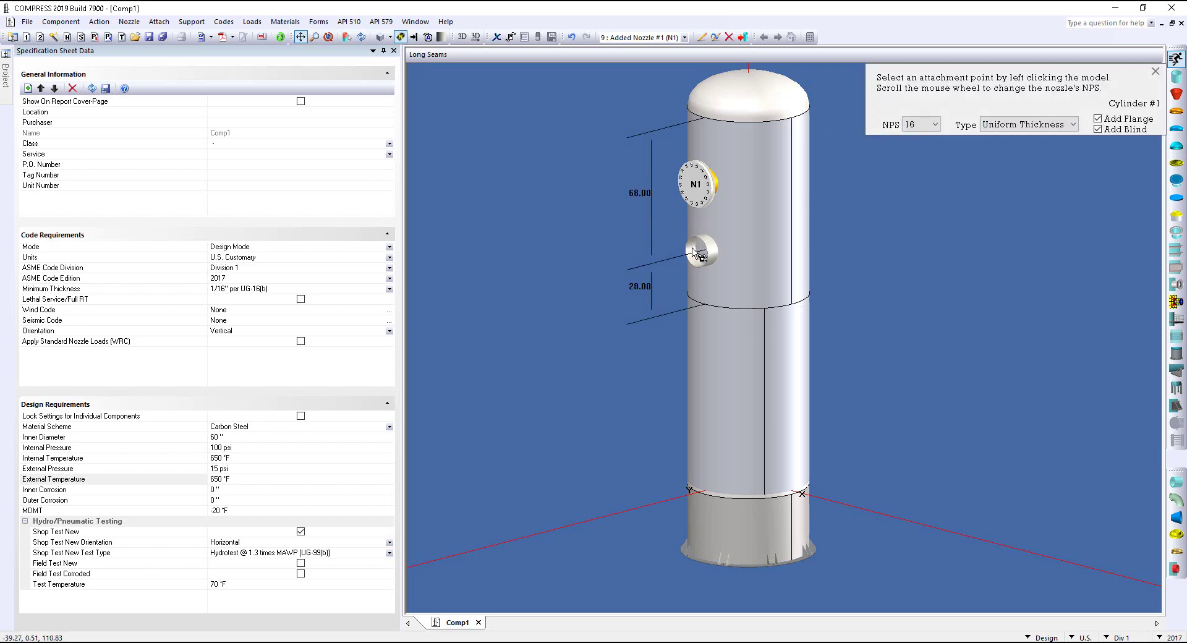
{"action": "left_click", "coordinate": [632, 266]}
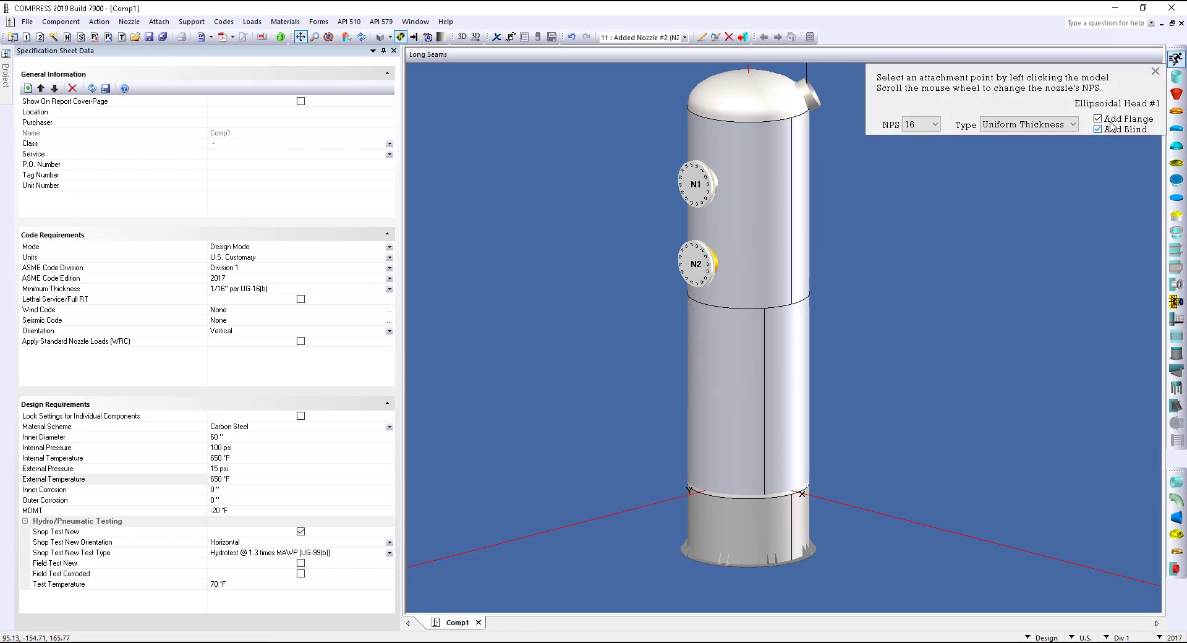
{"action": "left_click", "coordinate": [1098, 118]}
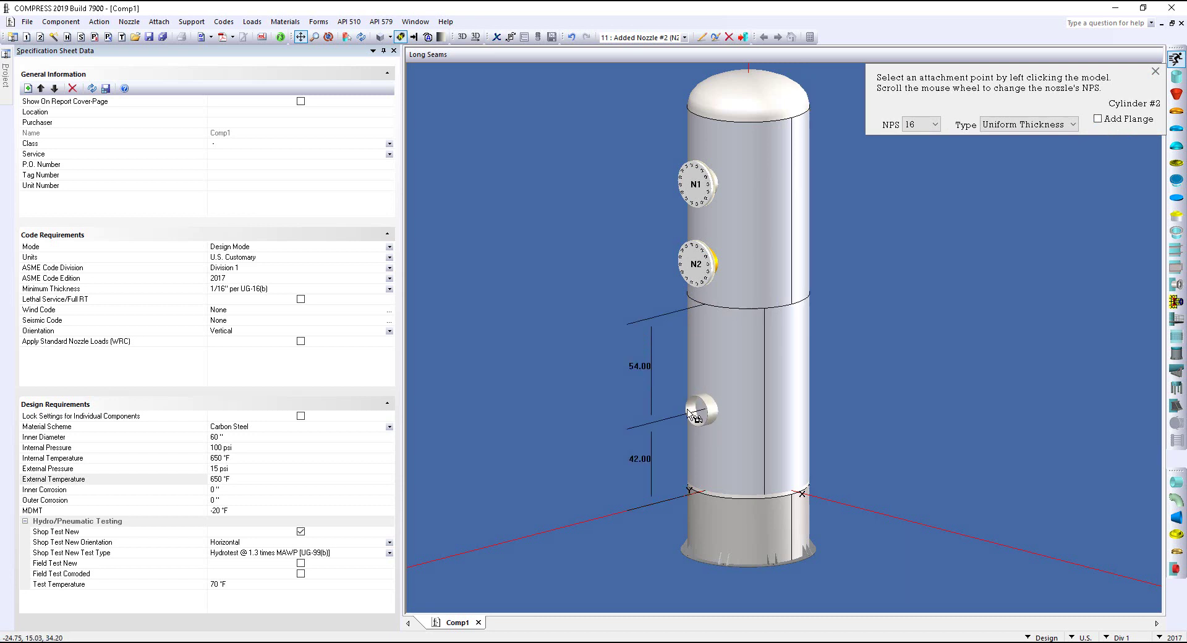
{"action": "left_click", "coordinate": [689, 409]}
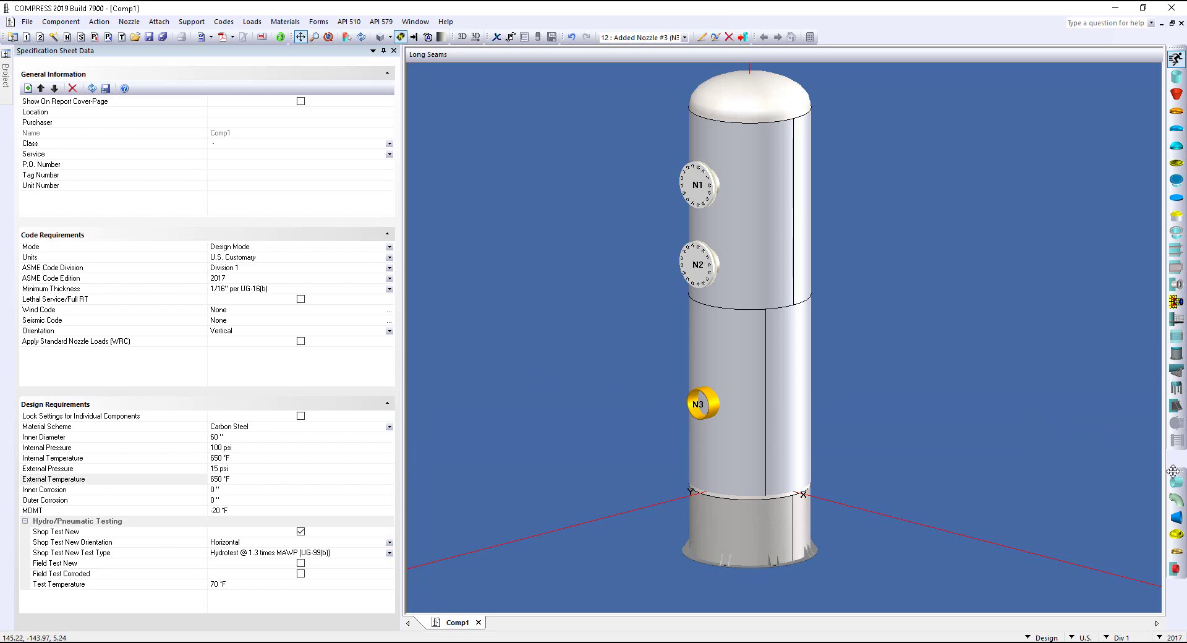
Attach a B16.9 elbow and a straight pipe run to nozzle N3.
{"action": "left_click_drag", "start_coordinate": [1172, 471], "coordinate": [829, 38]}
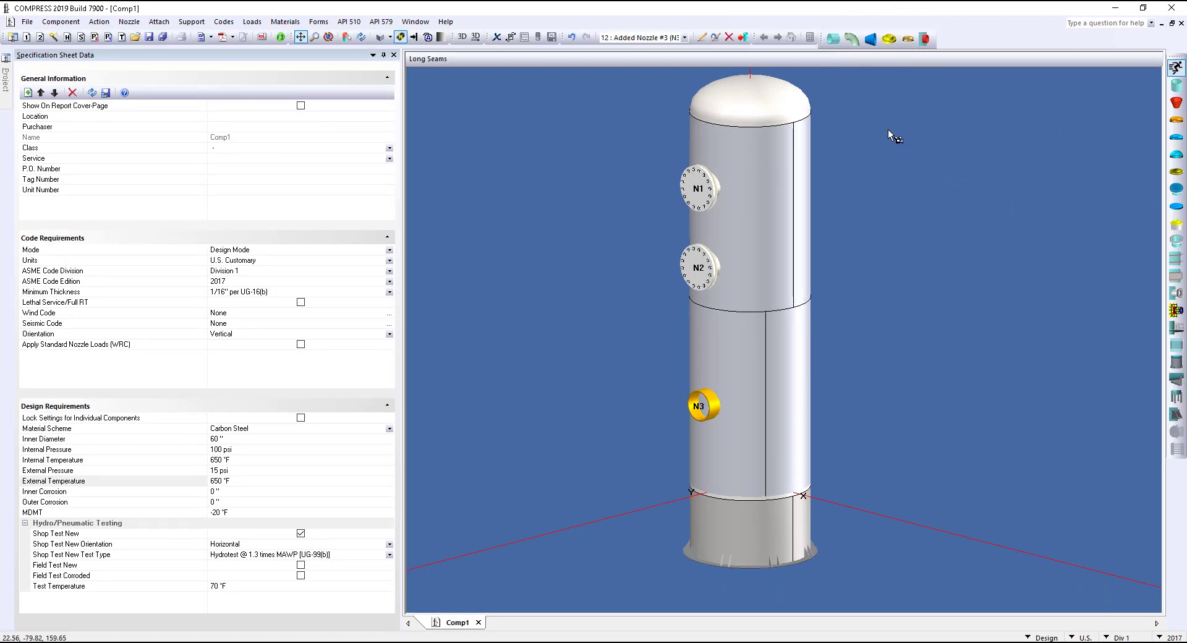
{"action": "left_click", "coordinate": [852, 39]}
{"action": "left_click", "coordinate": [682, 413]}
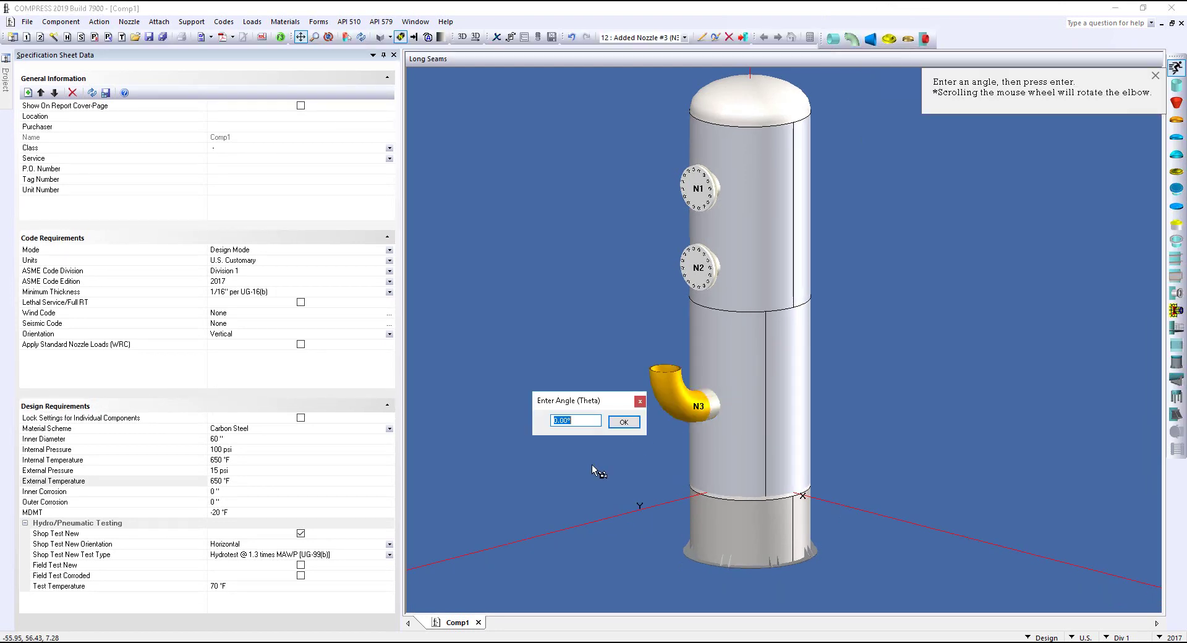
{"action": "left_click", "coordinate": [624, 422]}
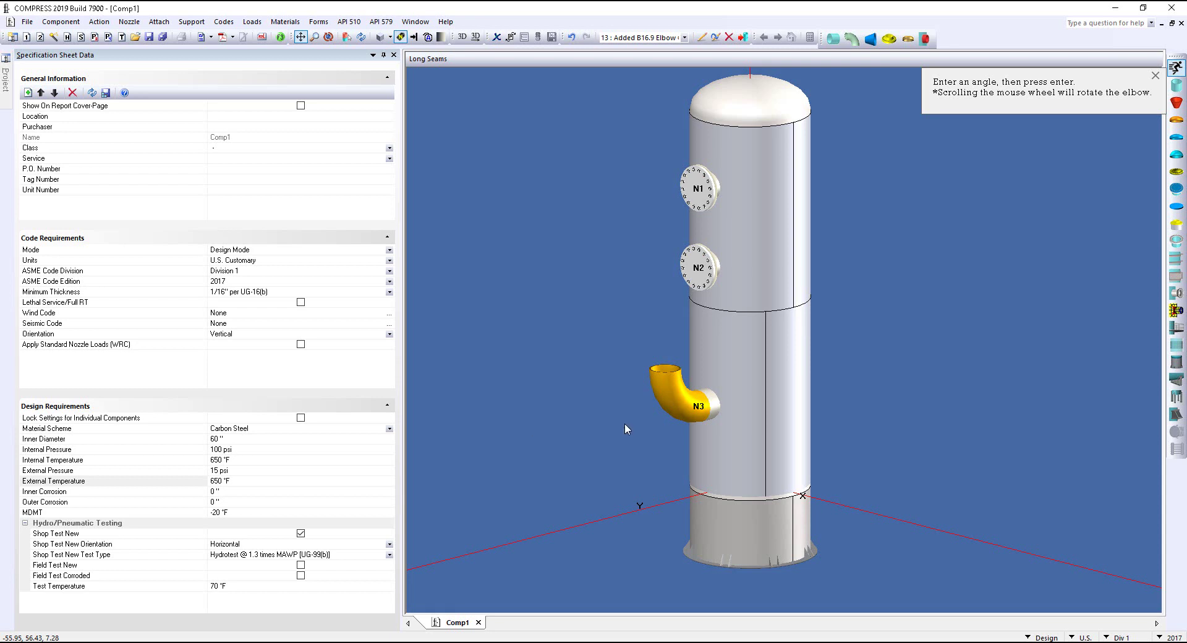
{"action": "left_click", "coordinate": [839, 42]}
{"action": "left_click", "coordinate": [658, 364]}
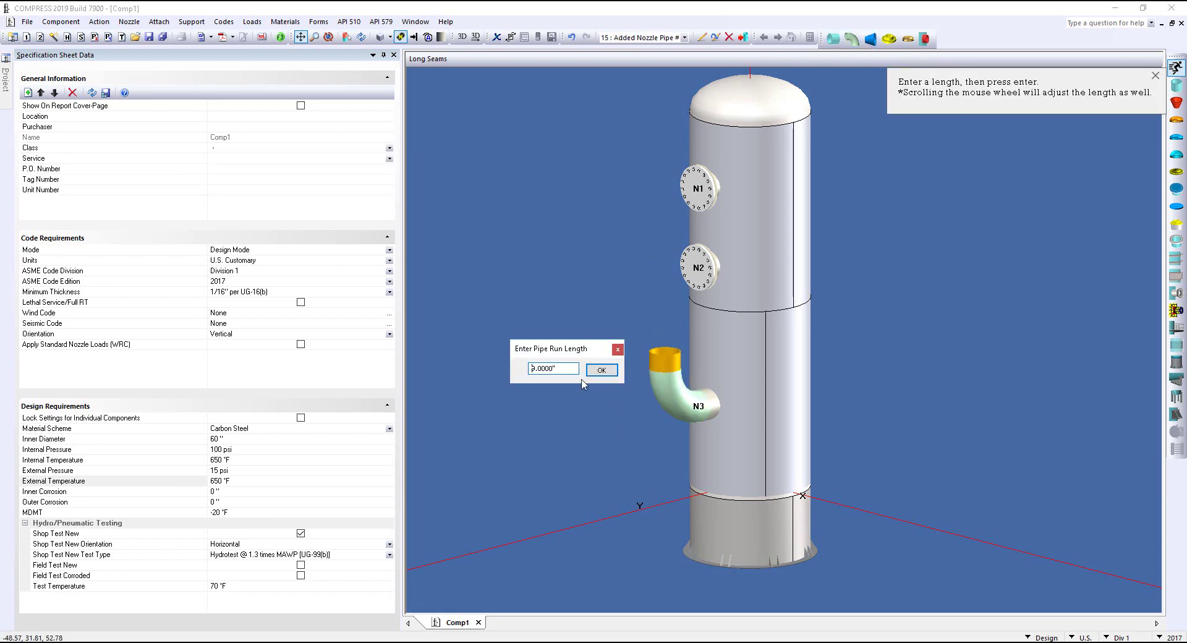
{"action": "left_click", "coordinate": [599, 369]}
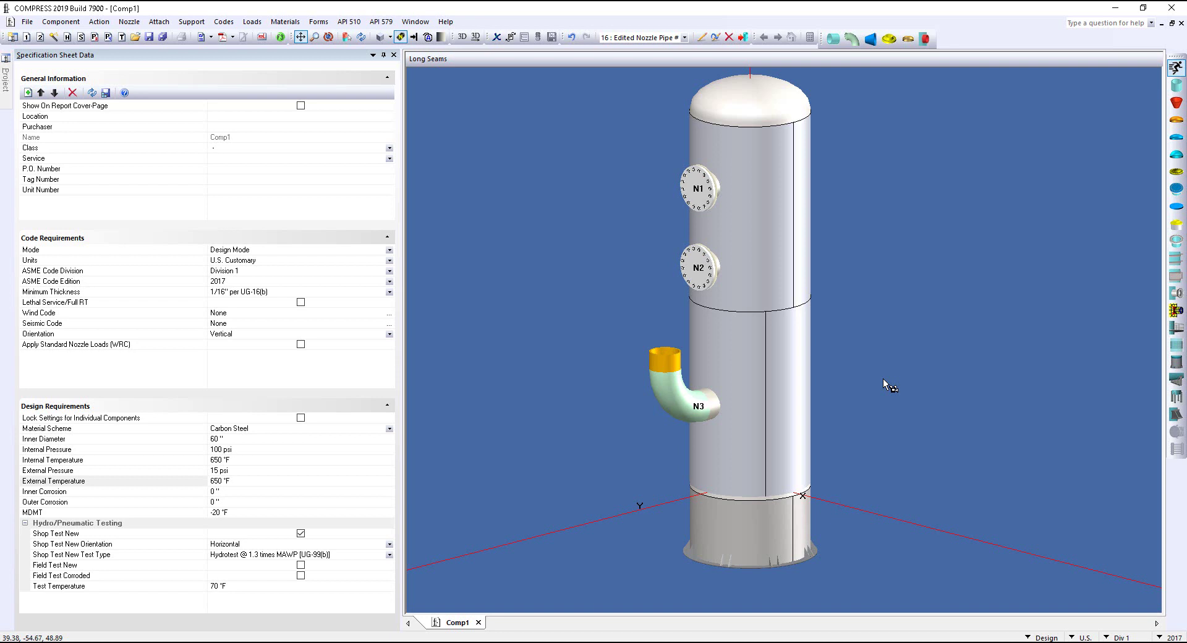
Place nozzle N4 on the lower shell and fit it with a 16 x 14 B16.9 reducer.
{"action": "left_click", "coordinate": [797, 396]}
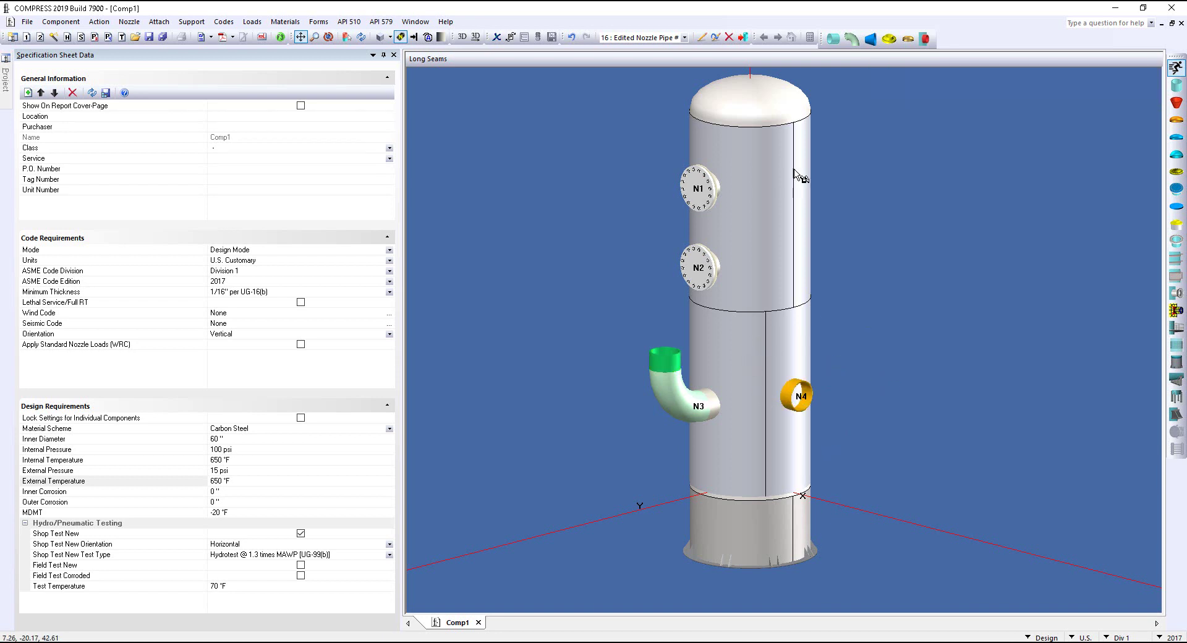
{"action": "left_click", "coordinate": [871, 39]}
{"action": "left_click", "coordinate": [803, 396]}
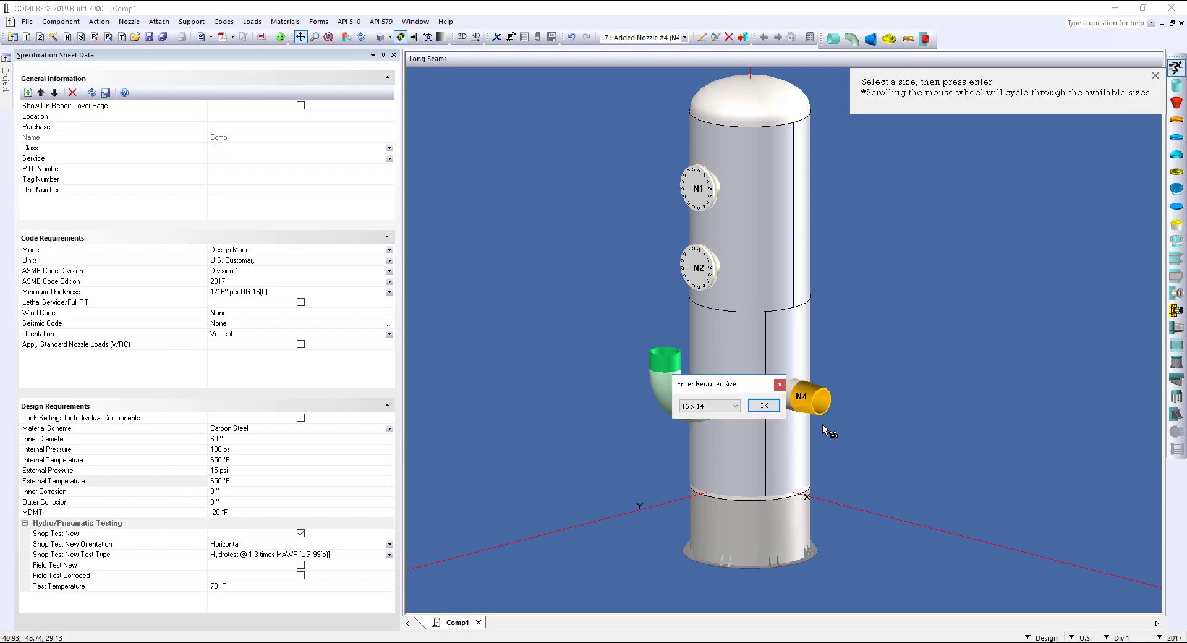
{"action": "left_click", "coordinate": [763, 406]}
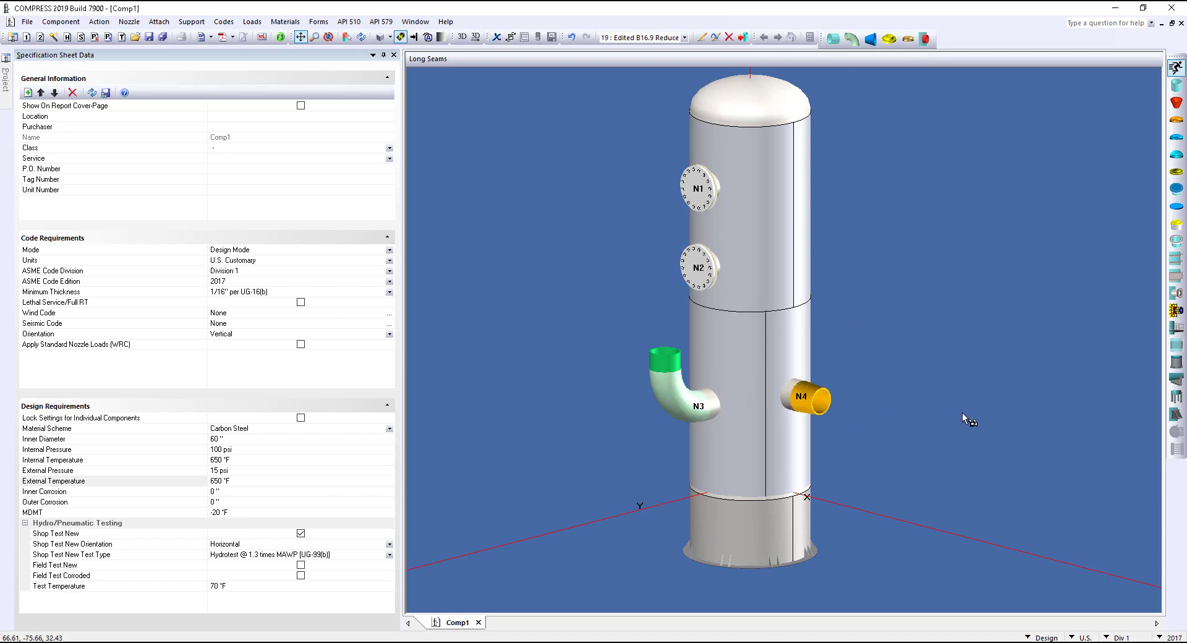
Add a 2-inch Class 3000 B16.11 coupling N5 to the upper cylinder, then create new document Comp2.
{"action": "left_click", "coordinate": [925, 40]}
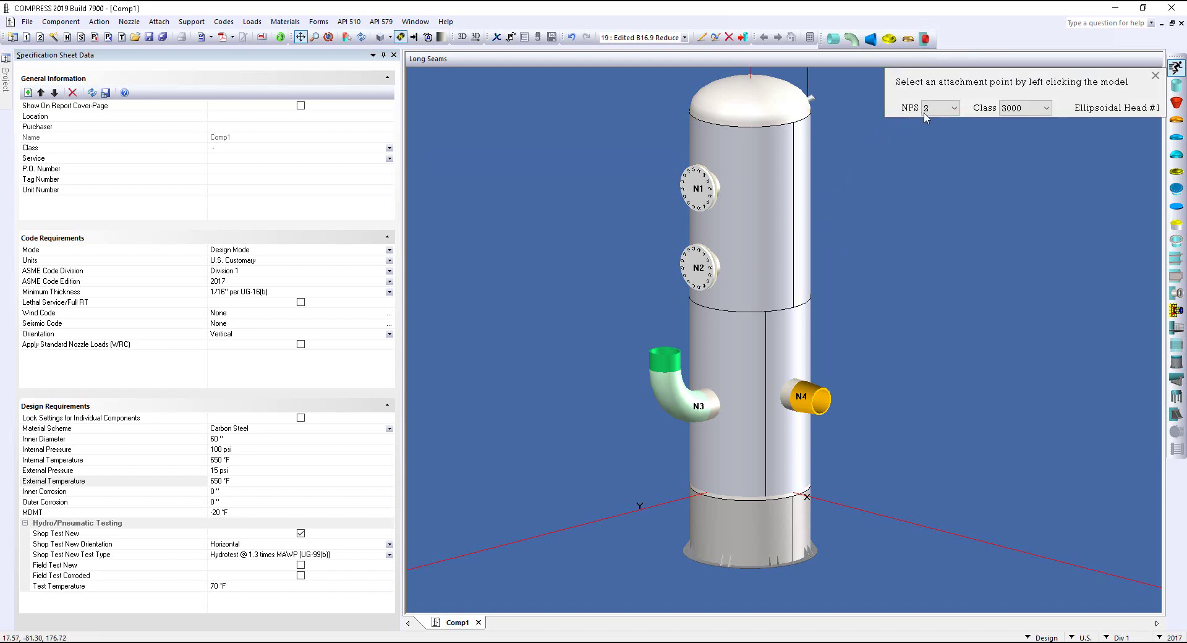
{"action": "left_click", "coordinate": [767, 190]}
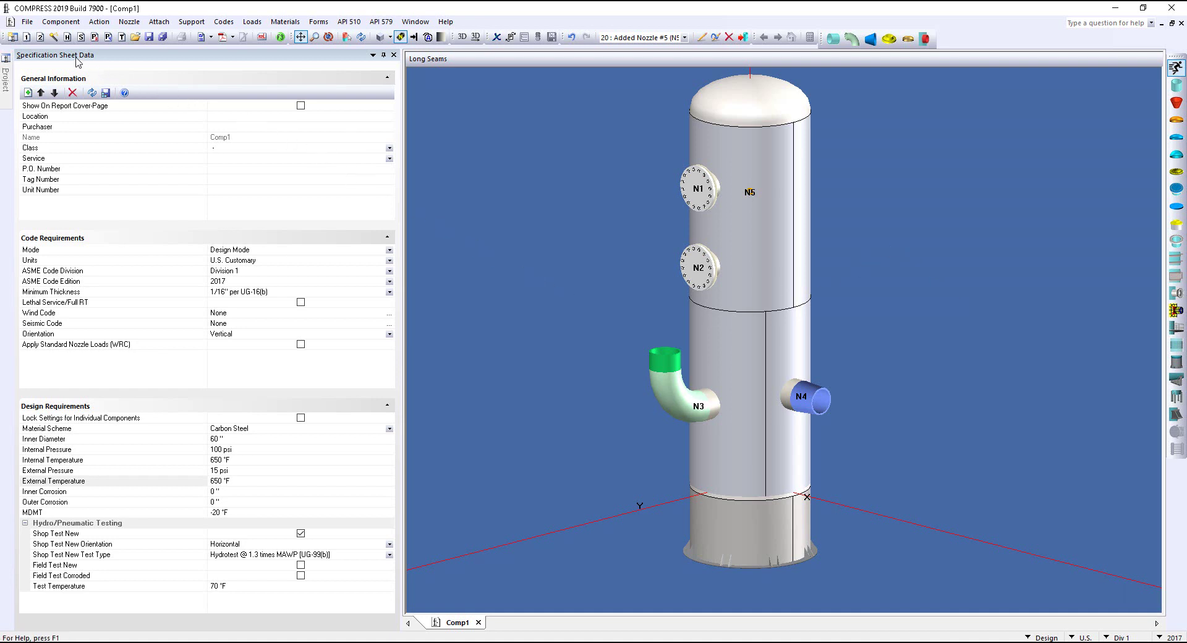
{"action": "left_click", "coordinate": [27, 36]}
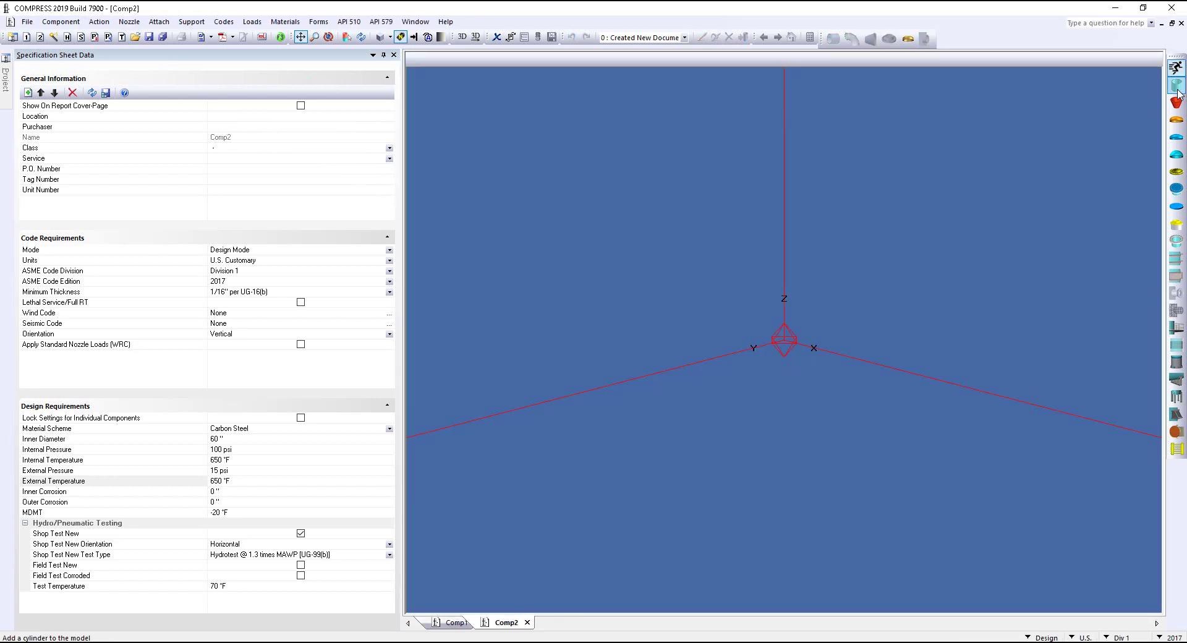
Stack two cylinders in Comp2 and set up a Weld neck integral Appendix 2 flange, Sketch 1a Right.
{"action": "left_click", "coordinate": [1180, 88]}
{"action": "left_click", "coordinate": [916, 442]}
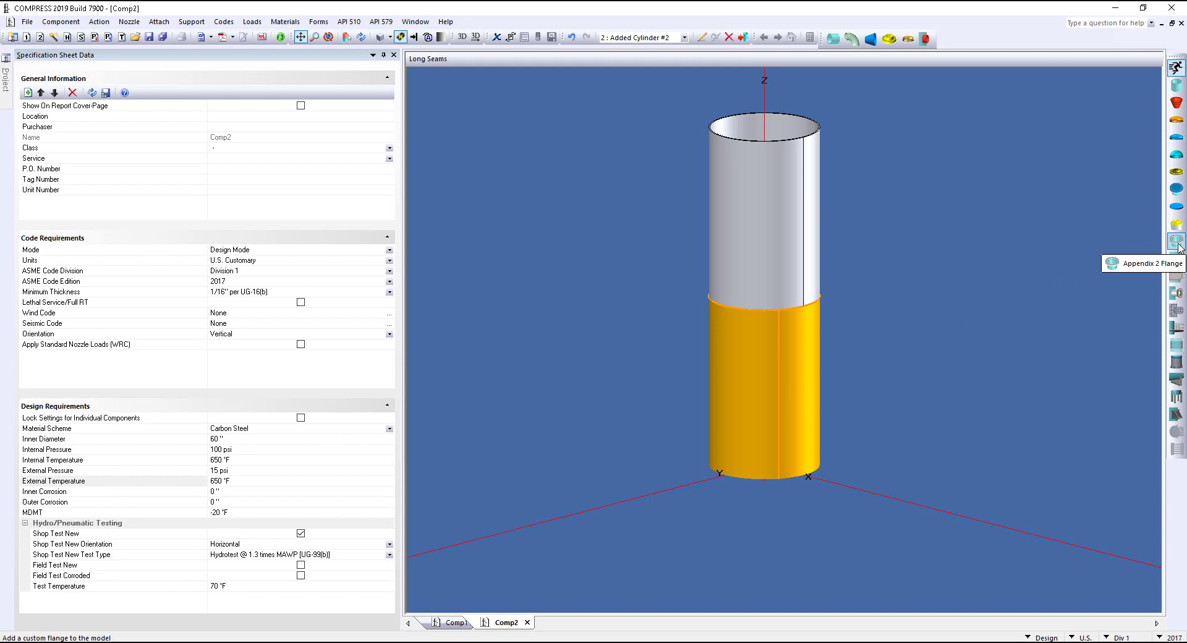
{"action": "left_click", "coordinate": [1177, 241]}
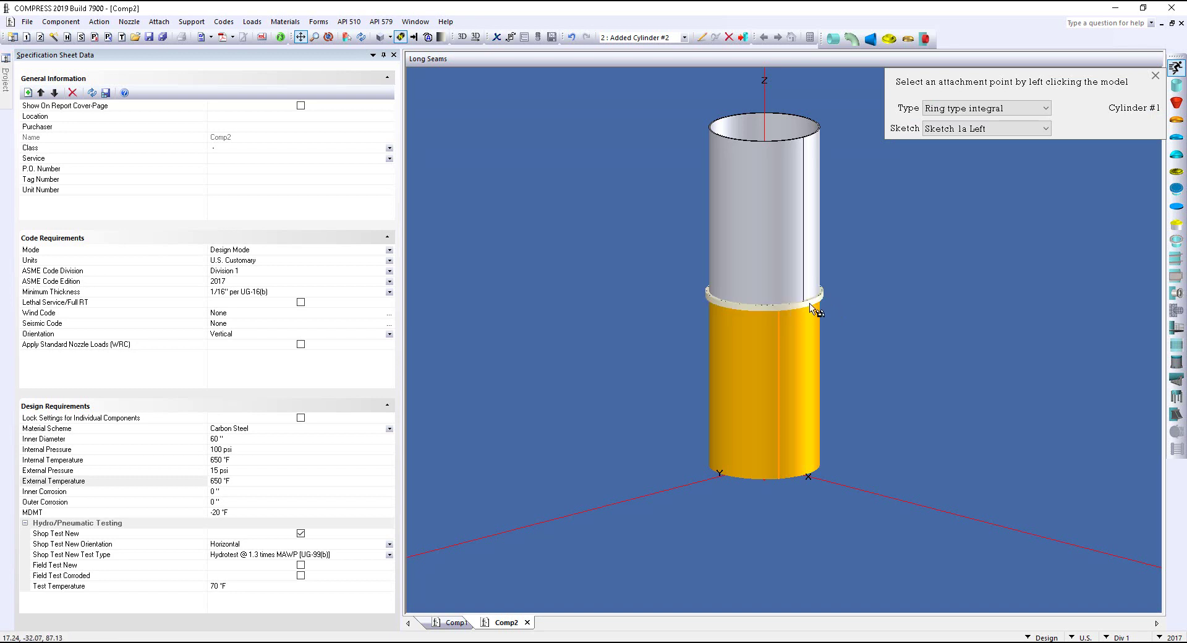
{"action": "left_click", "coordinate": [1032, 108]}
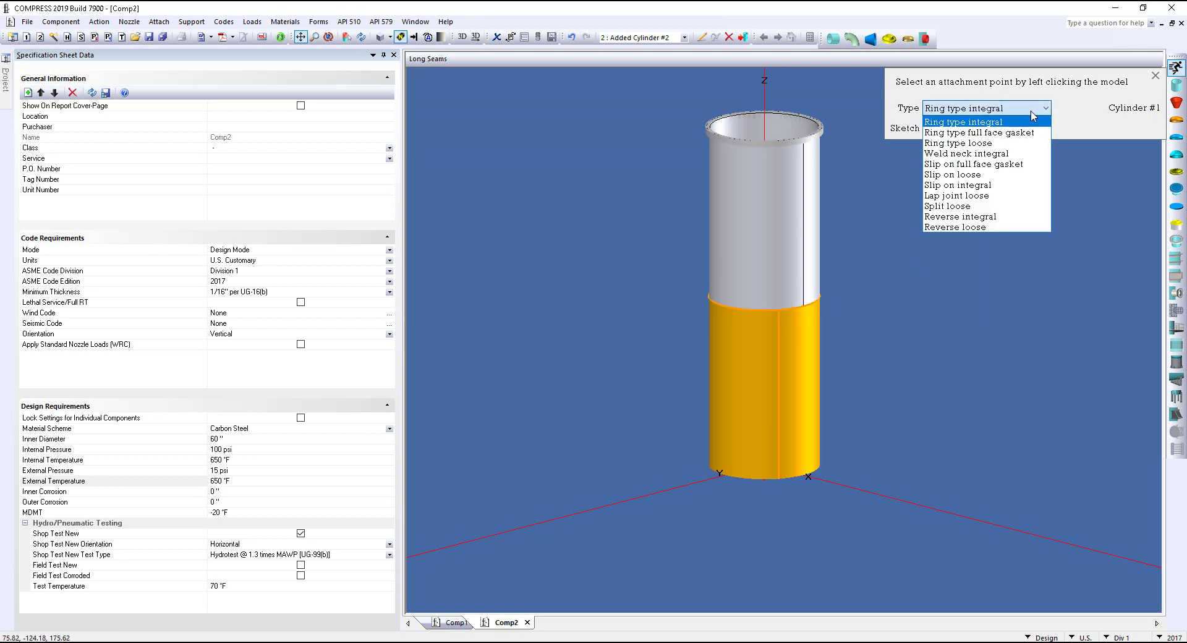
{"action": "left_click", "coordinate": [1036, 154]}
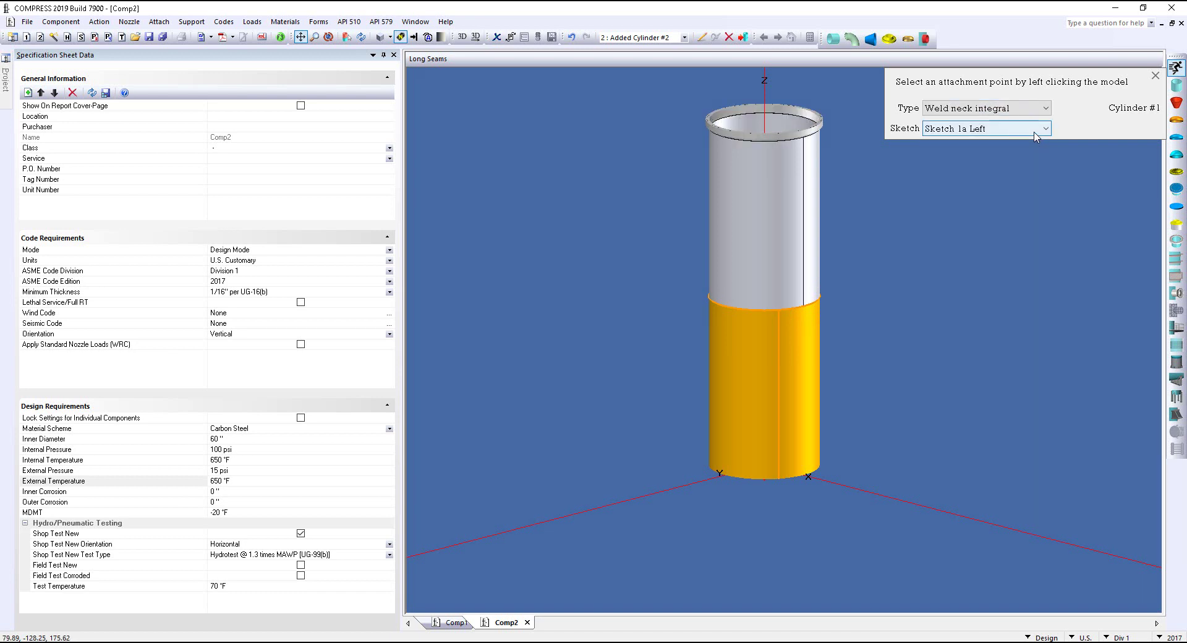
{"action": "left_click", "coordinate": [1034, 128]}
{"action": "left_click", "coordinate": [1034, 154]}
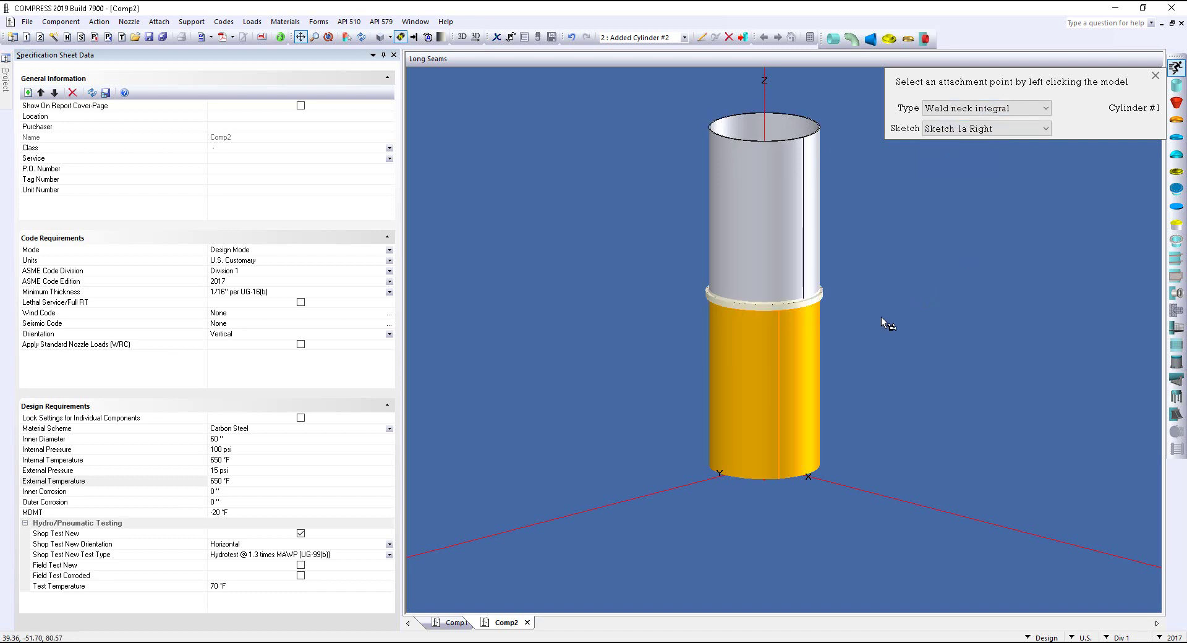
{"action": "left_click", "coordinate": [825, 300]}
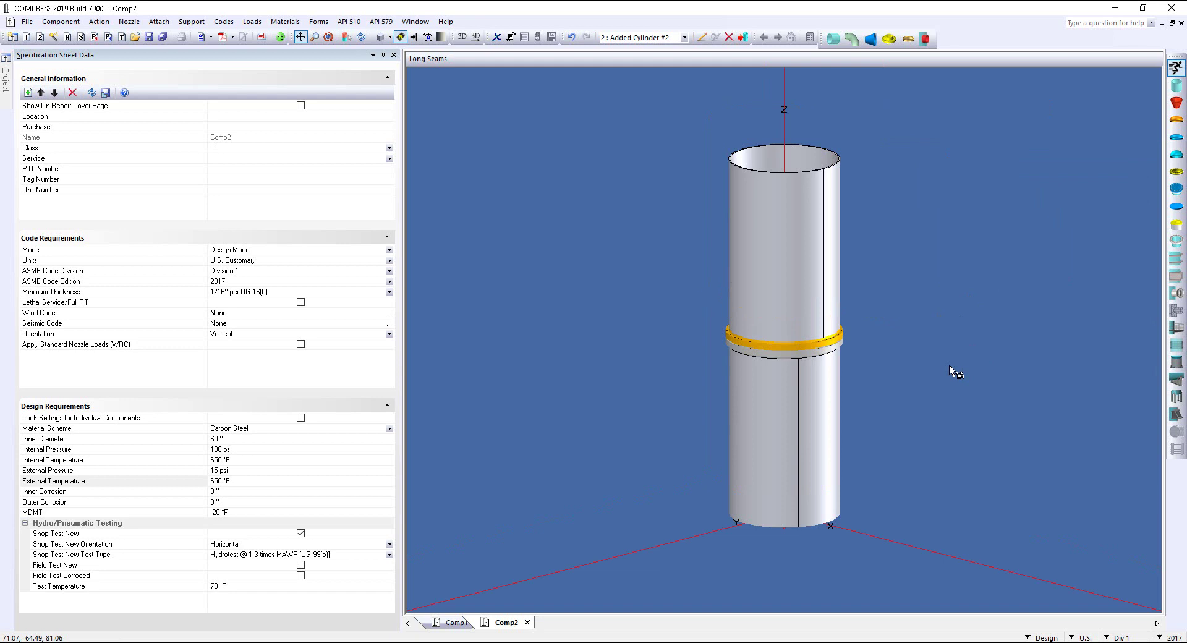
{"action": "scroll", "coordinate": [894, 374], "scroll_direction": "up", "scroll_amount": 3}
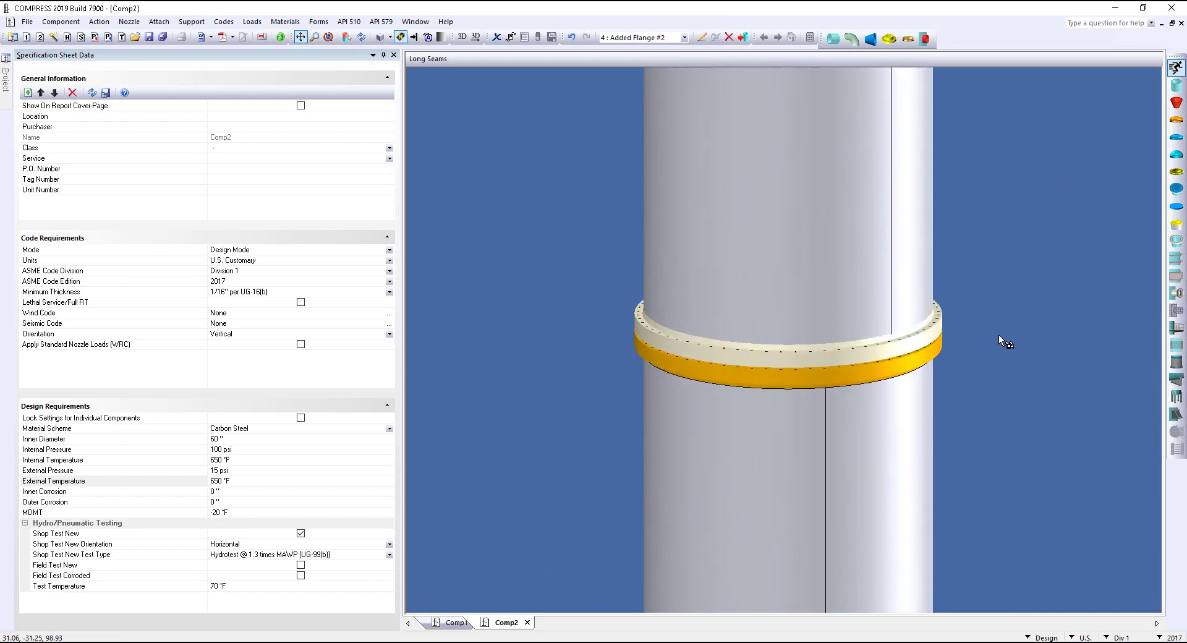
{"action": "scroll", "coordinate": [994, 287], "scroll_direction": "down", "scroll_amount": 3}
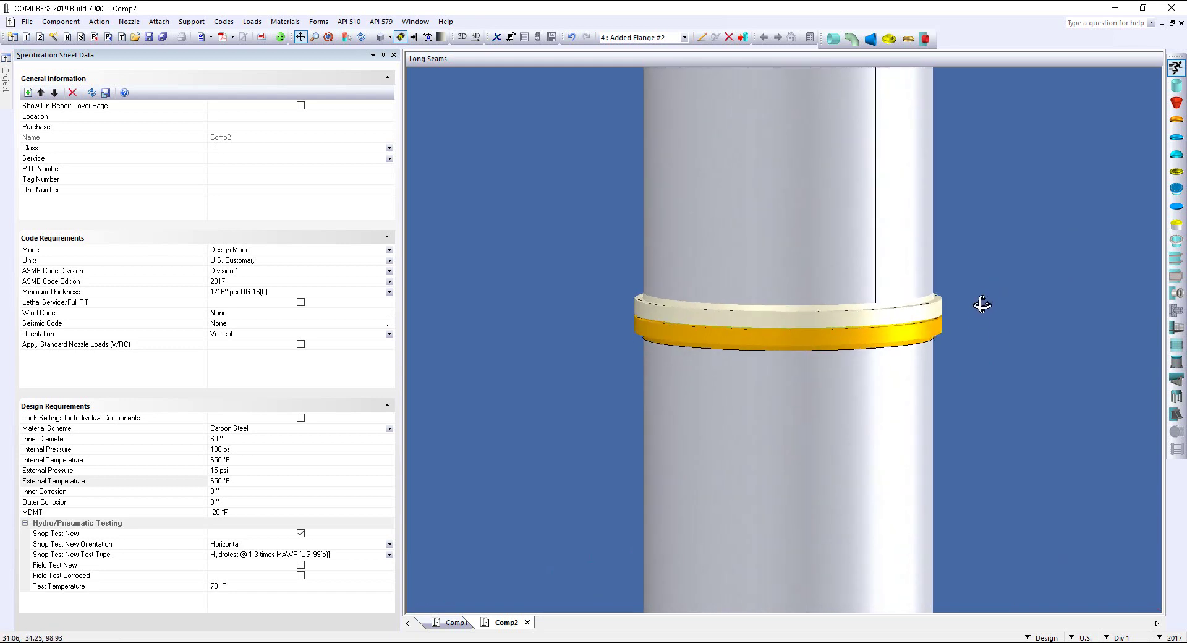
{"action": "scroll", "coordinate": [983, 303], "scroll_direction": "down", "scroll_amount": 2}
{"action": "left_click_drag", "start_coordinate": [895, 310], "coordinate": [921, 329]}
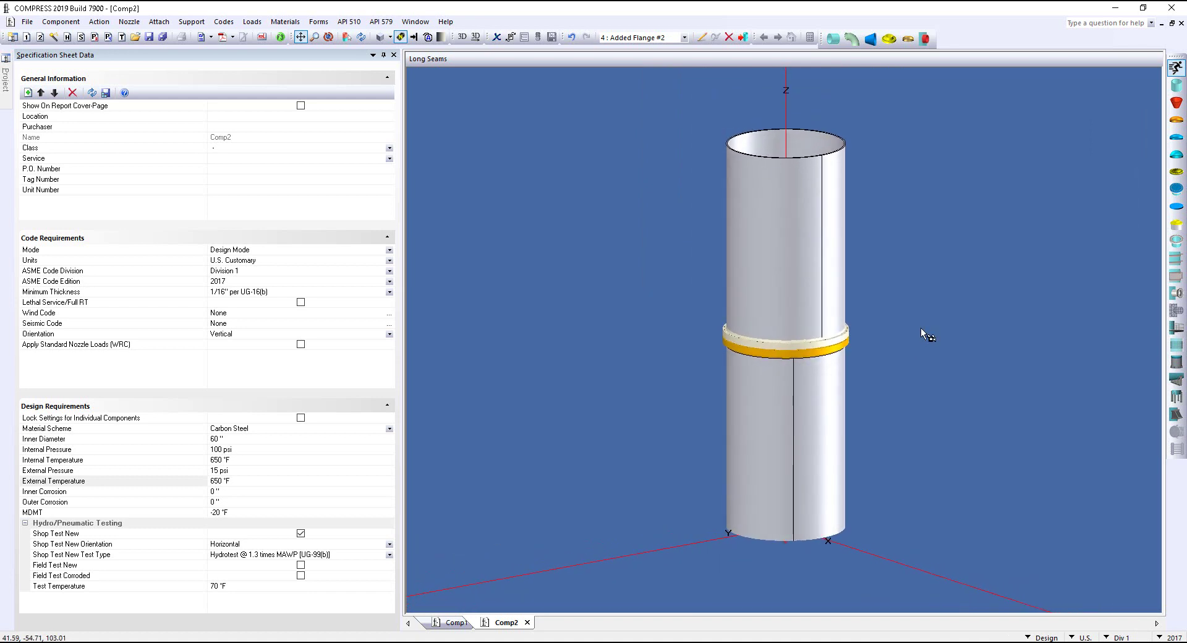
{"action": "middle_click_drag", "start_coordinate": [900, 340], "coordinate": [874, 338]}
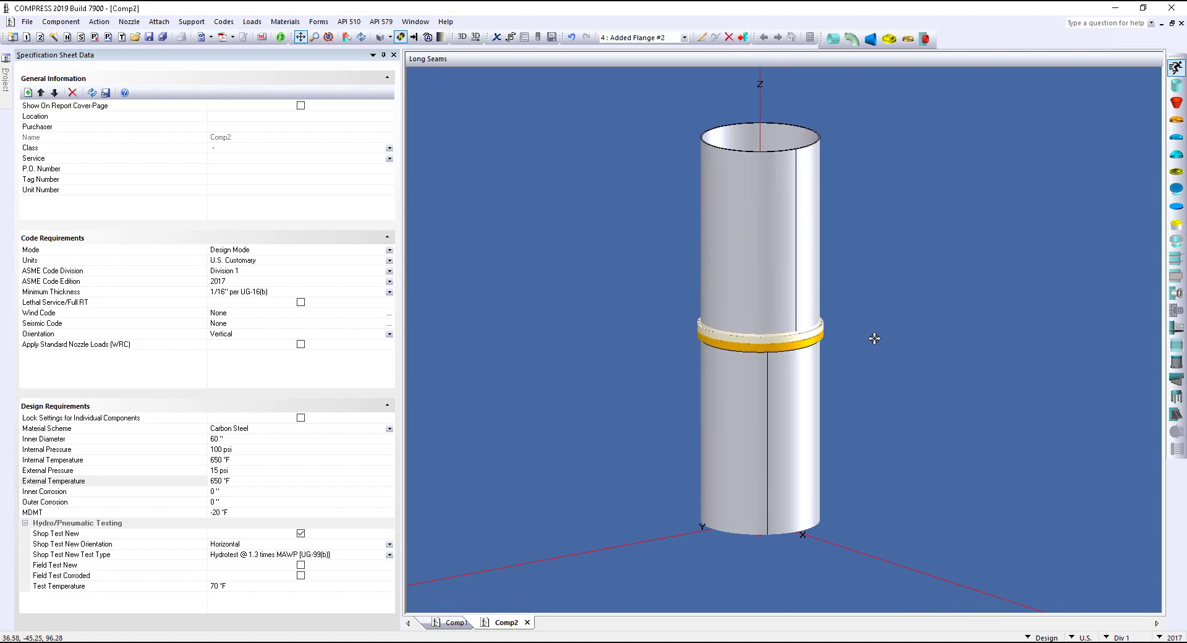